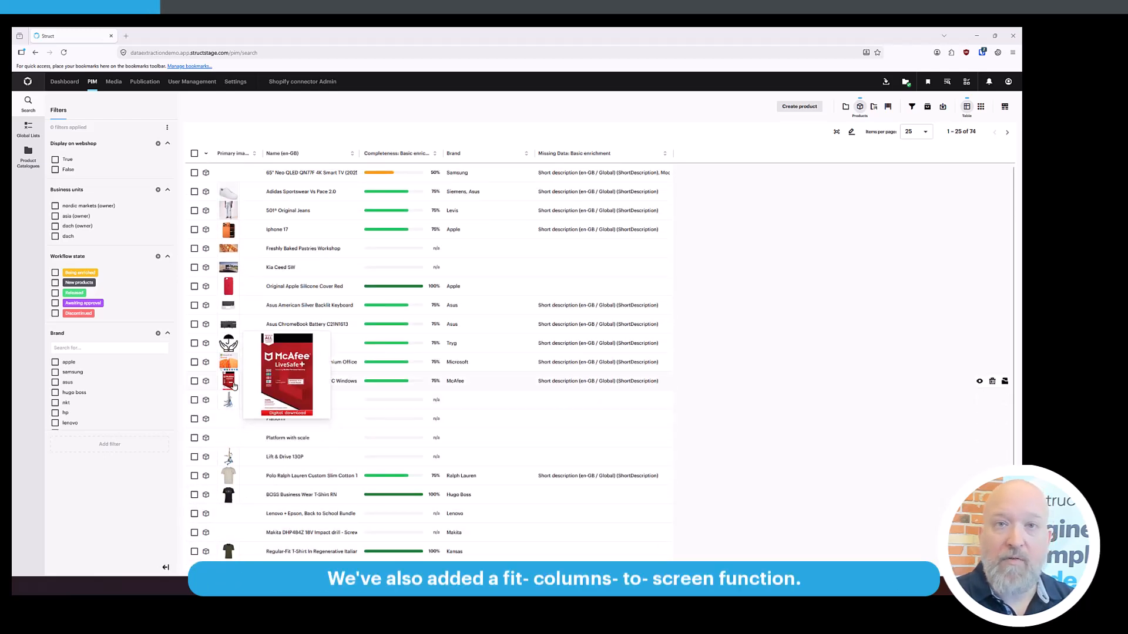
- Turn on fitting columns to the screen and add the Long description (en-GB / Global) column to the product table
mouse_move(229, 360)
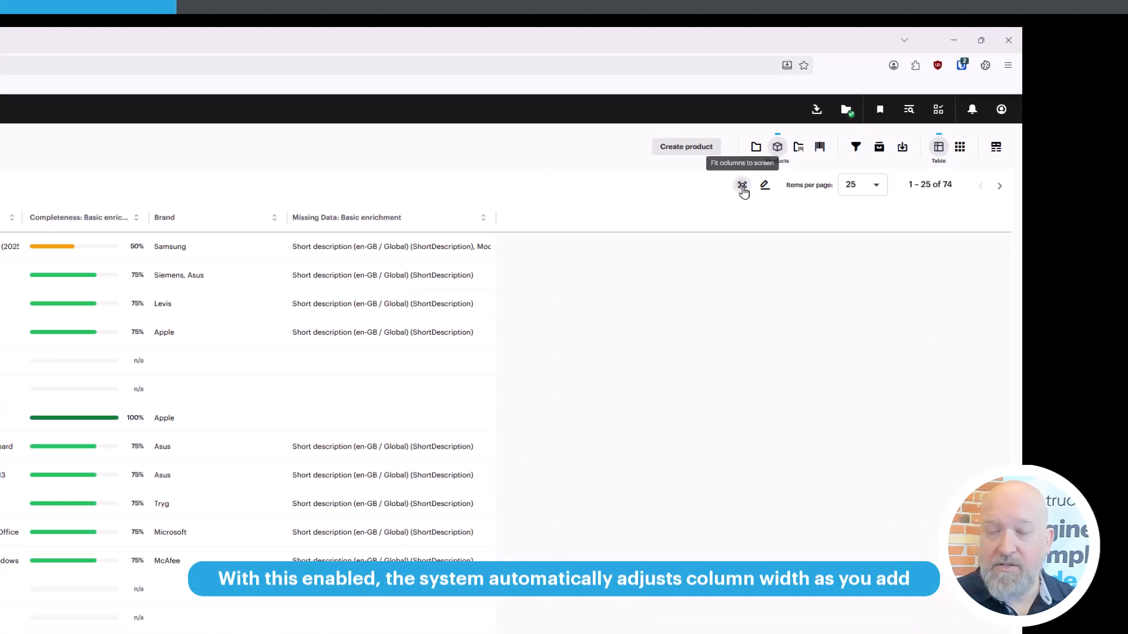
click(743, 186)
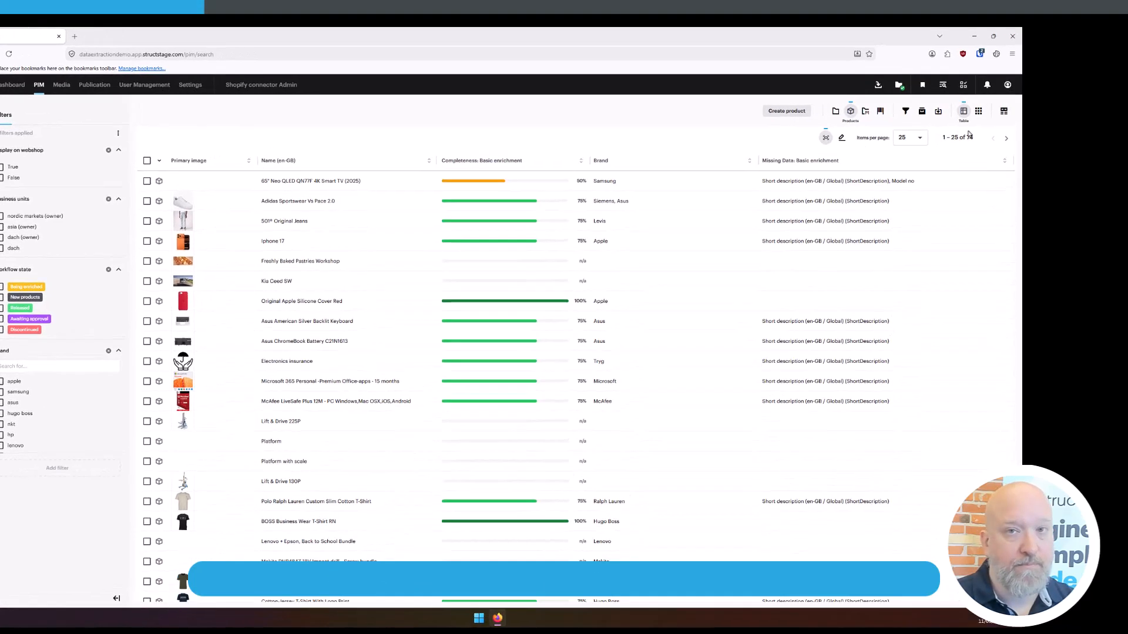
click(1001, 137)
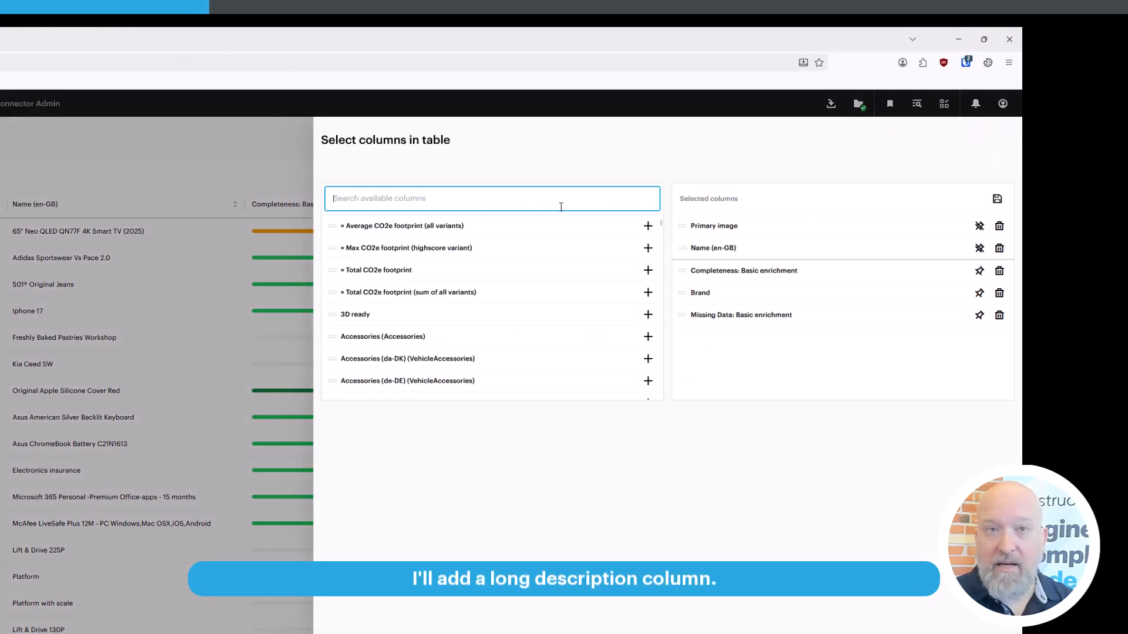
click(579, 202)
text(long)
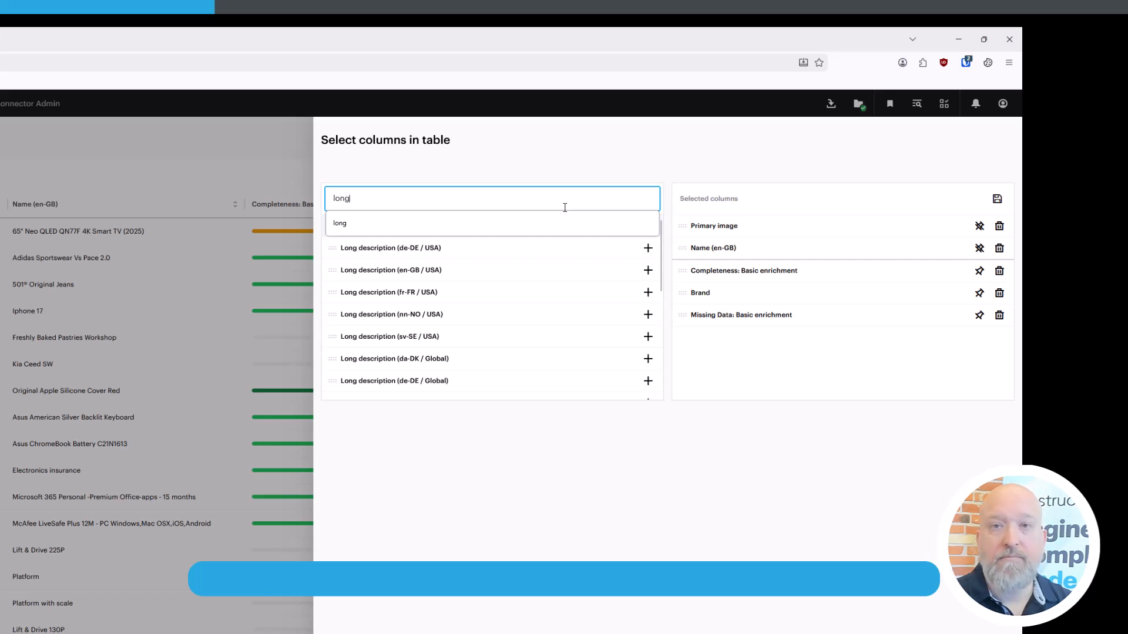
scroll(590, 323, down, 1)
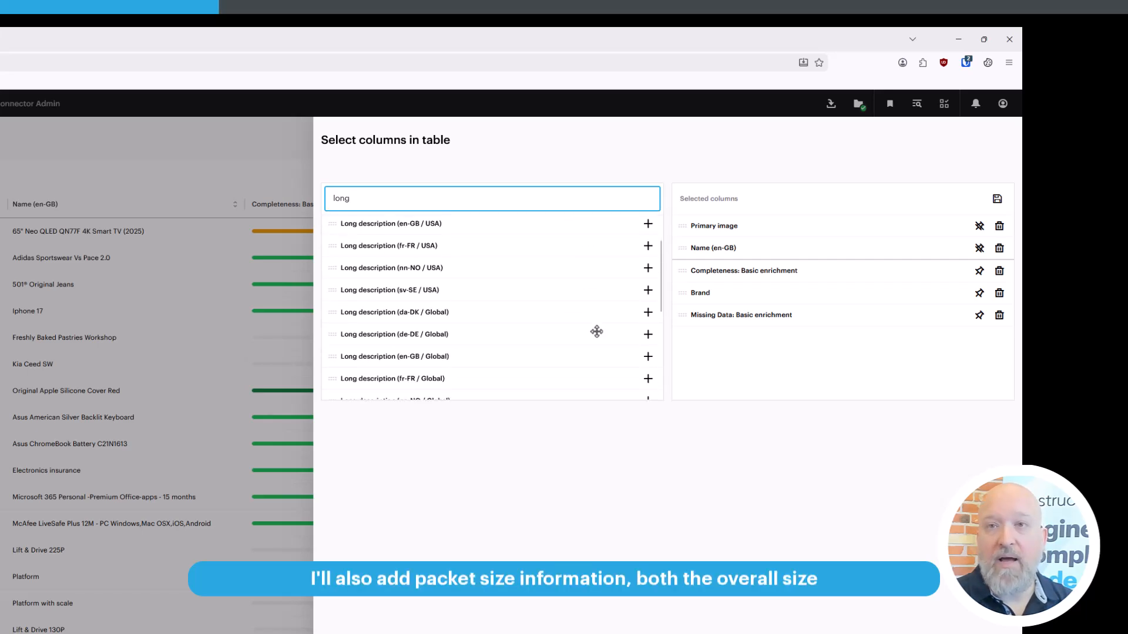
click(647, 358)
- Add the Package size, Package size.Width, Package size.Height and Package size.Length columns to the product table
double_click(338, 199)
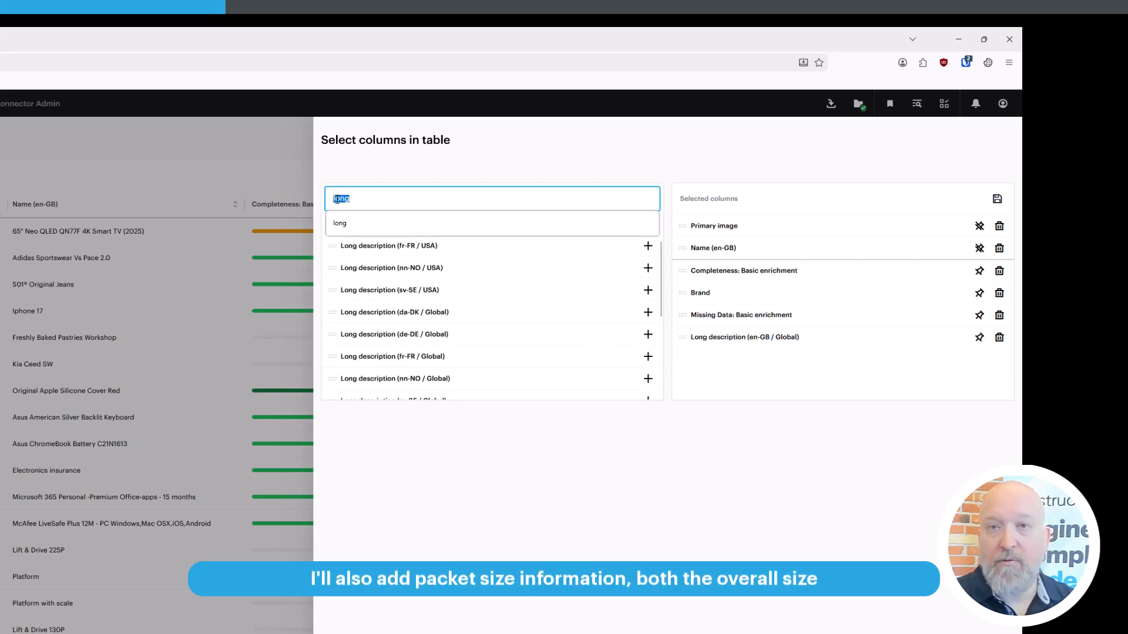
text(pack)
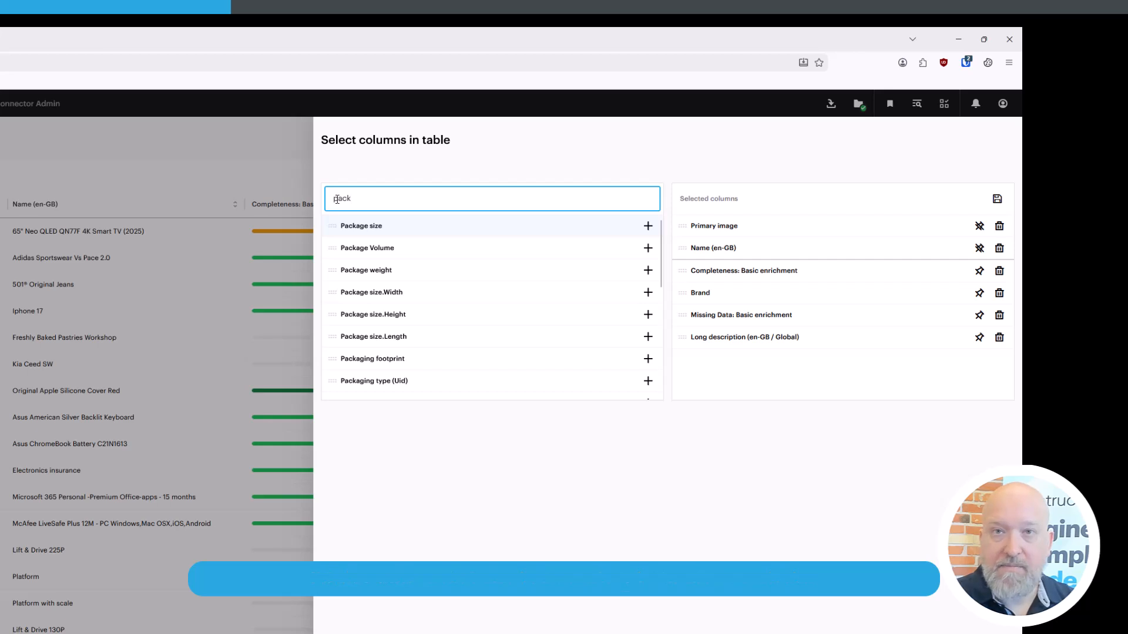
click(648, 226)
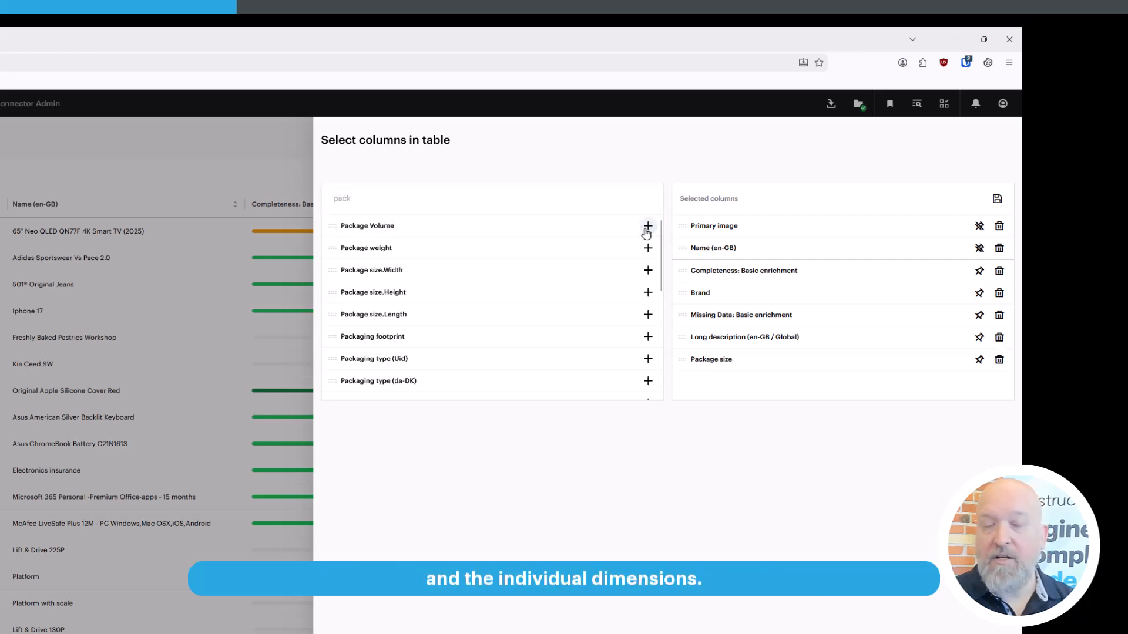
click(648, 271)
click(649, 270)
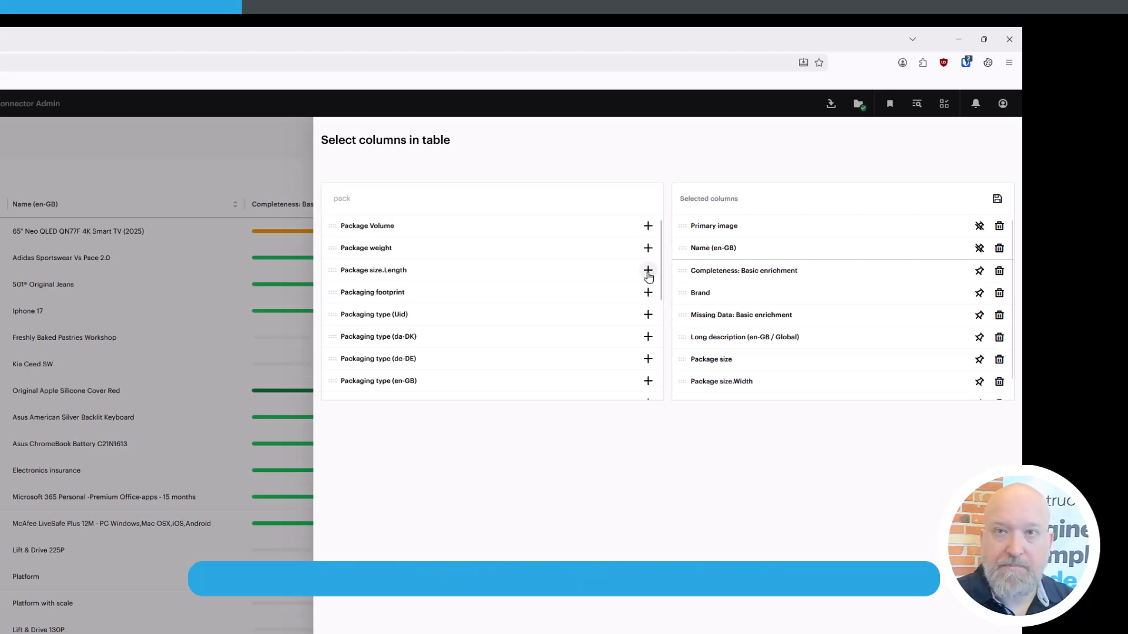
click(648, 270)
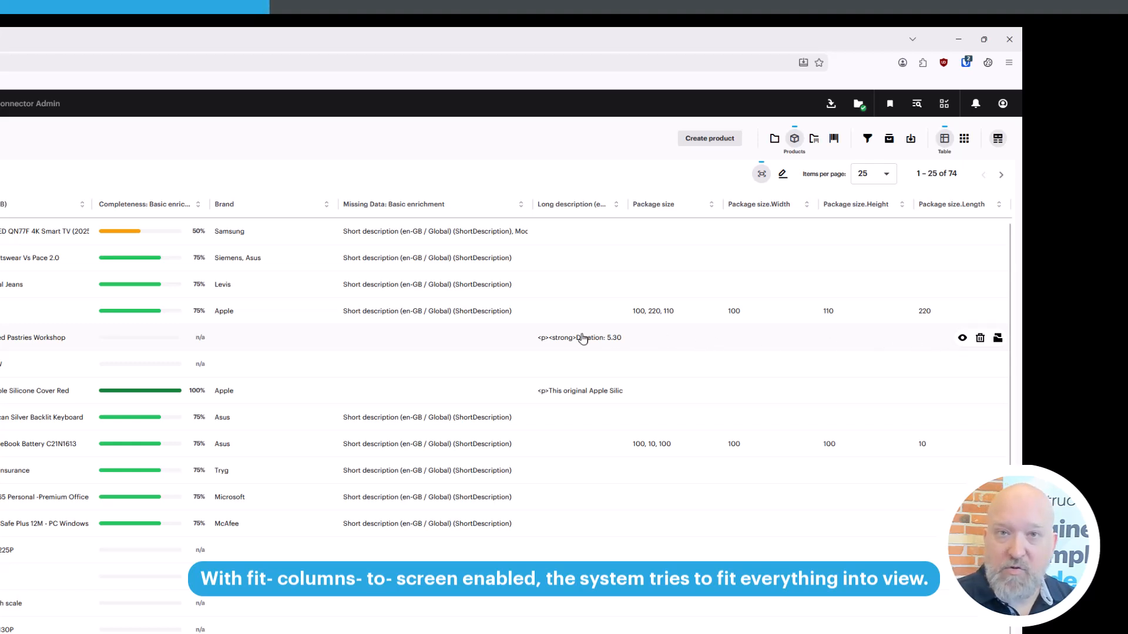
- Manually widen the Primary image, Name (en-GB), Brand, Missing Data: Basic enrichment and Long description (en-GB / Global) columns
mouse_move(582, 339)
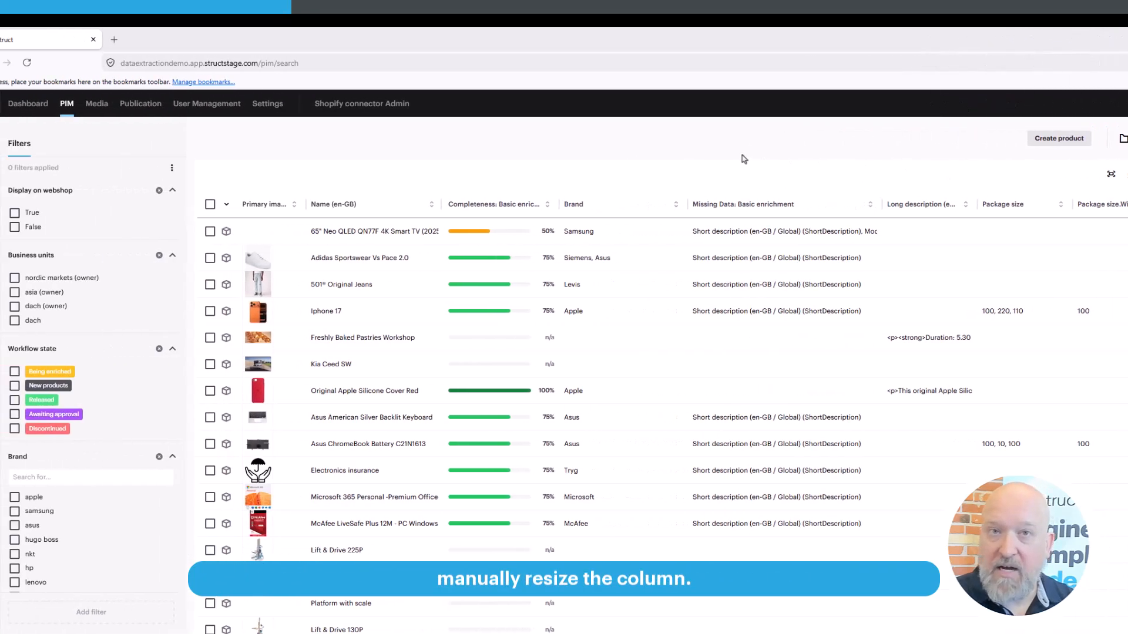
drag(317, 203, 330, 204)
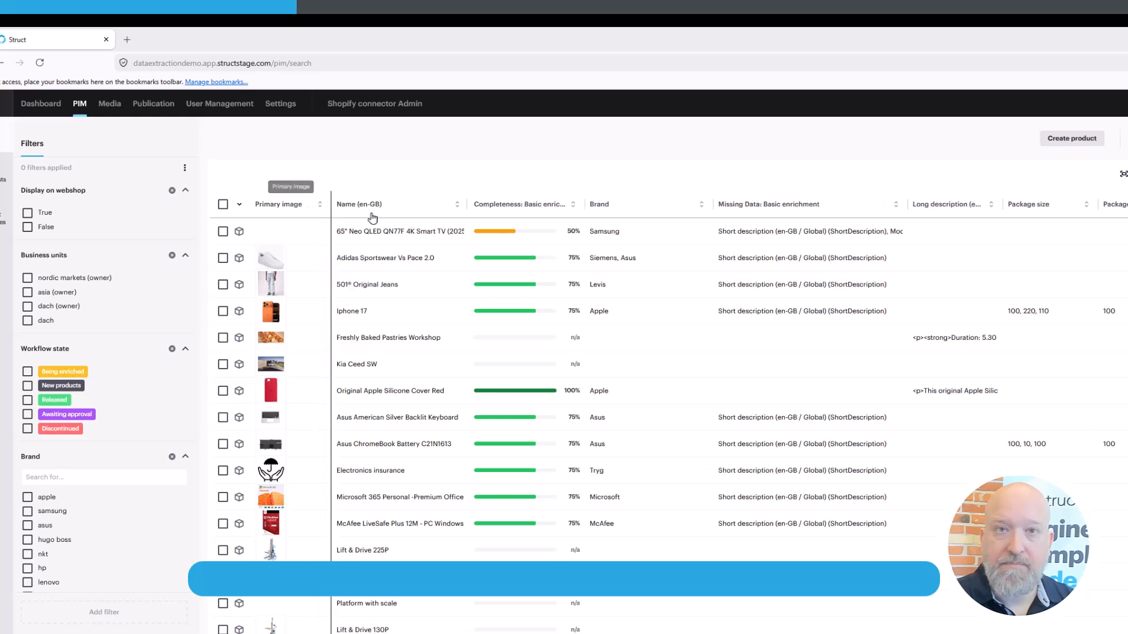
drag(464, 207, 515, 206)
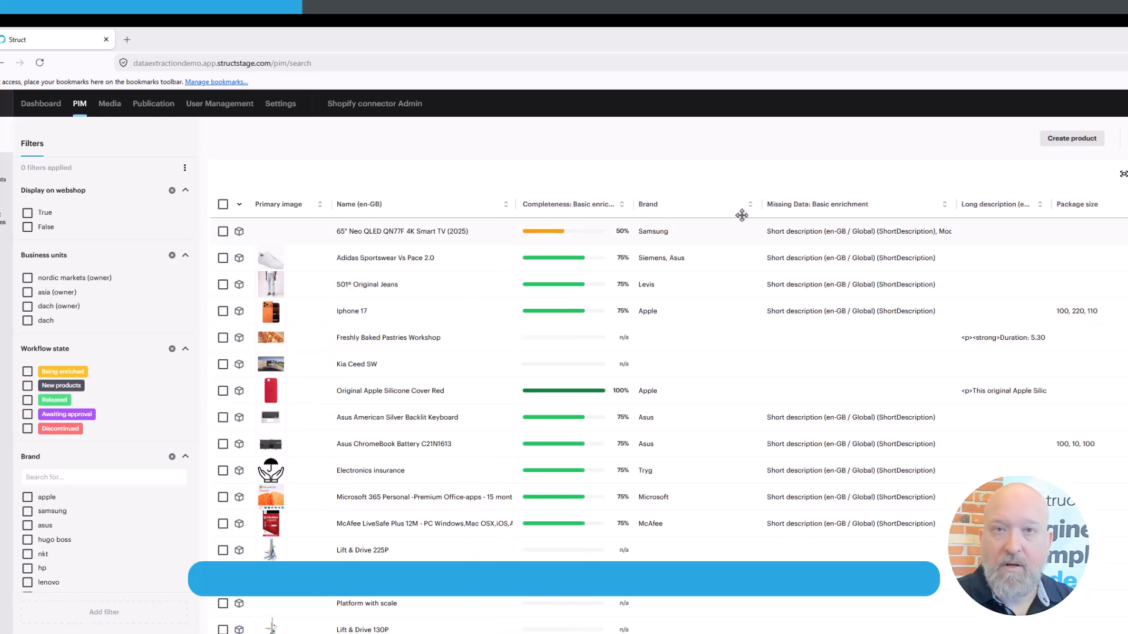
drag(761, 205, 688, 206)
drag(883, 205, 919, 205)
double_click(817, 1)
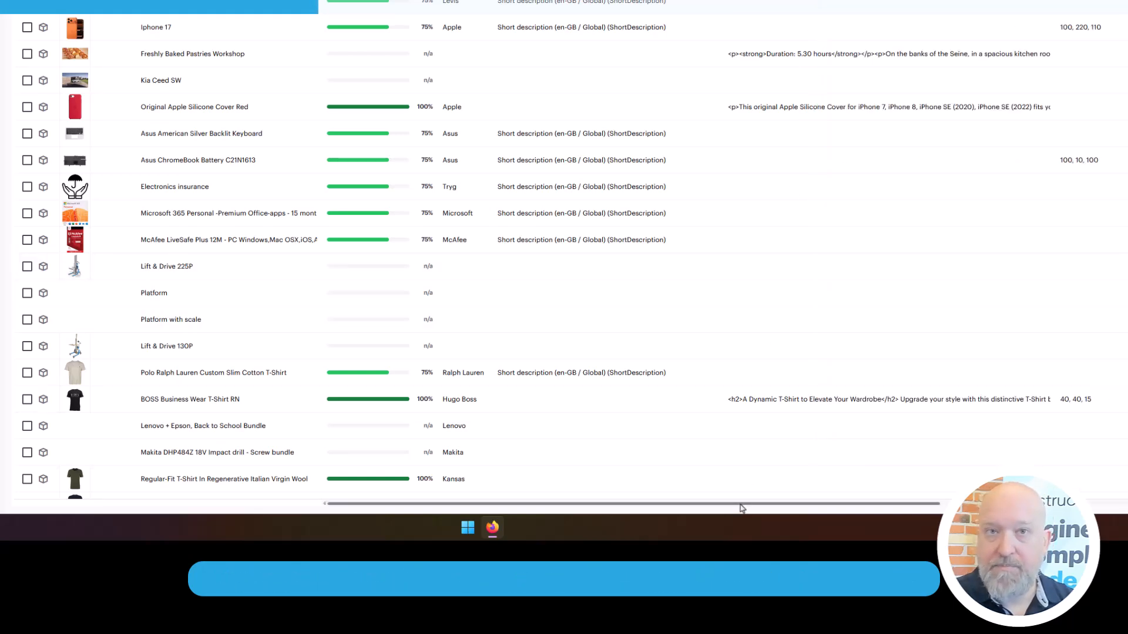
drag(743, 505, 976, 506)
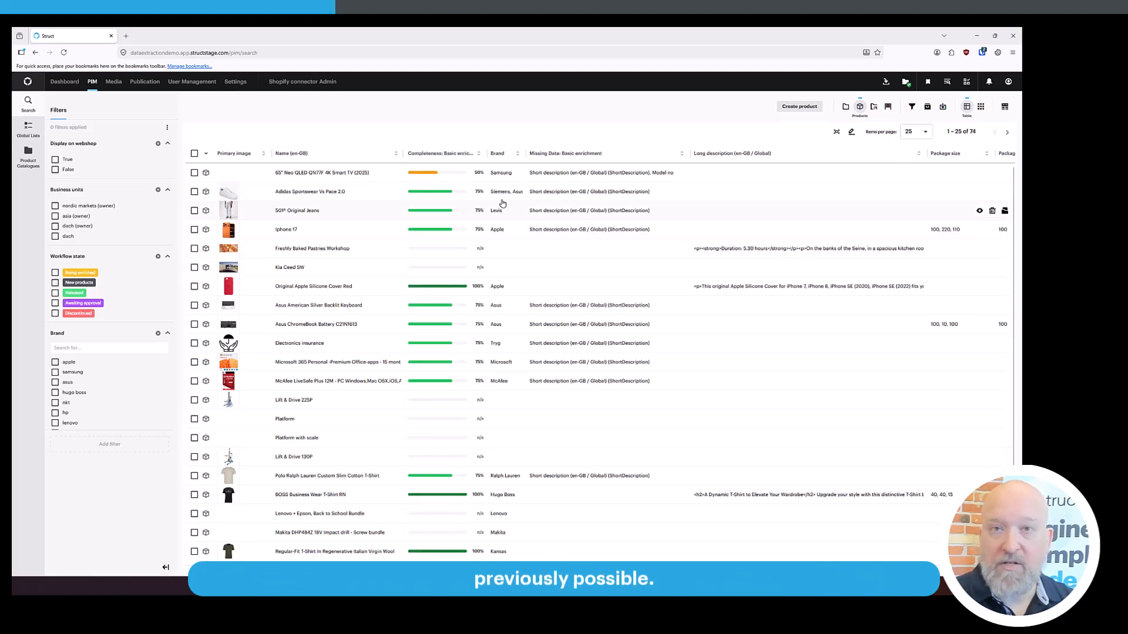
drag(525, 160, 599, 159)
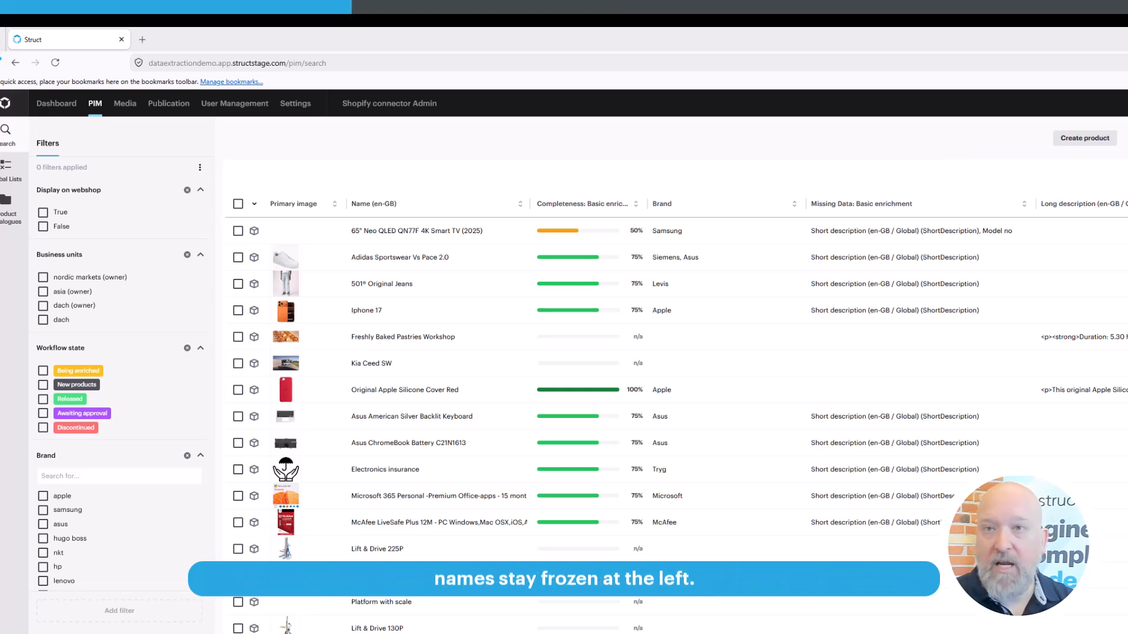
- Check the pinning option offered for the Long description (en-GB / Global) column without applying it
scroll(829, 411, right, 8)
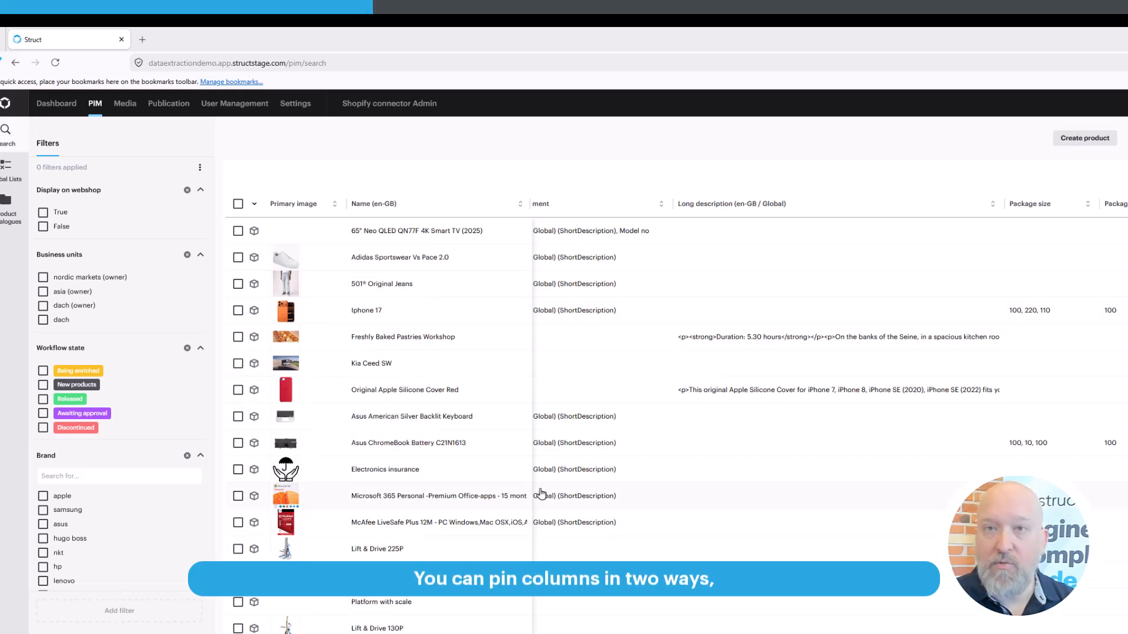
right_click(833, 212)
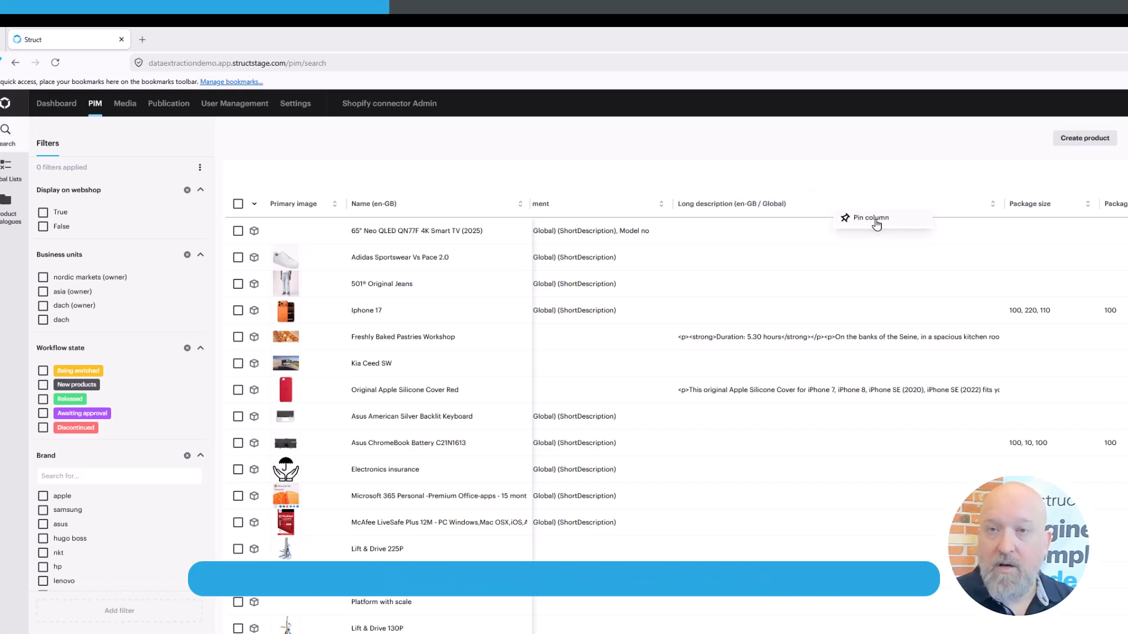
click(974, 177)
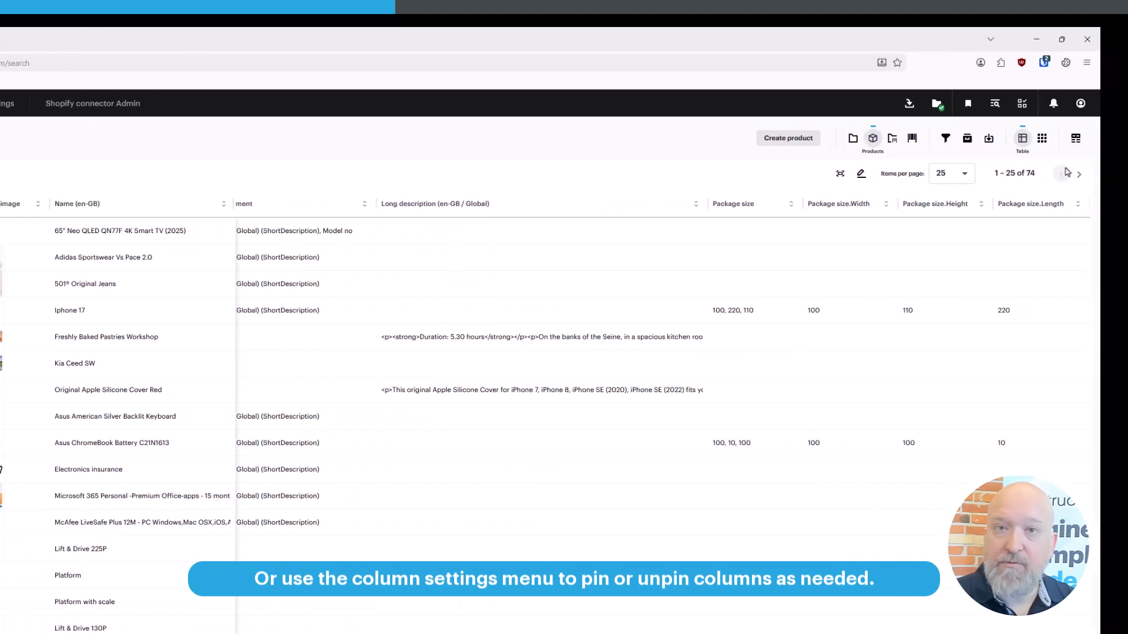
- Review the pin and unpin controls of the selected columns in the table's column settings, then return to the product table
click(1039, 140)
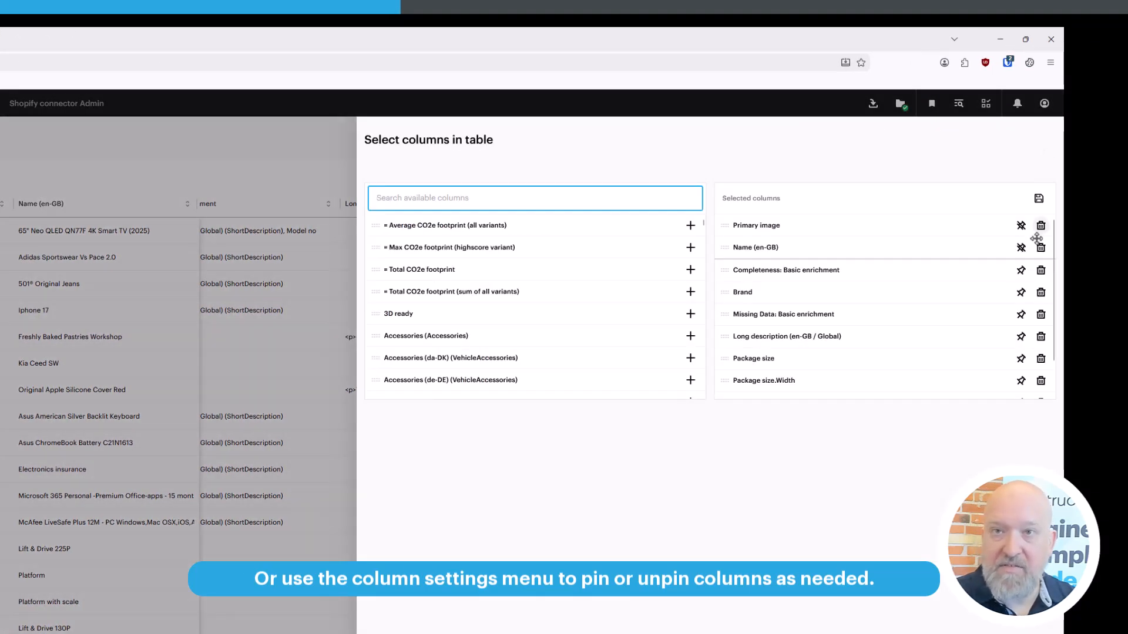
click(1020, 247)
click(1010, 249)
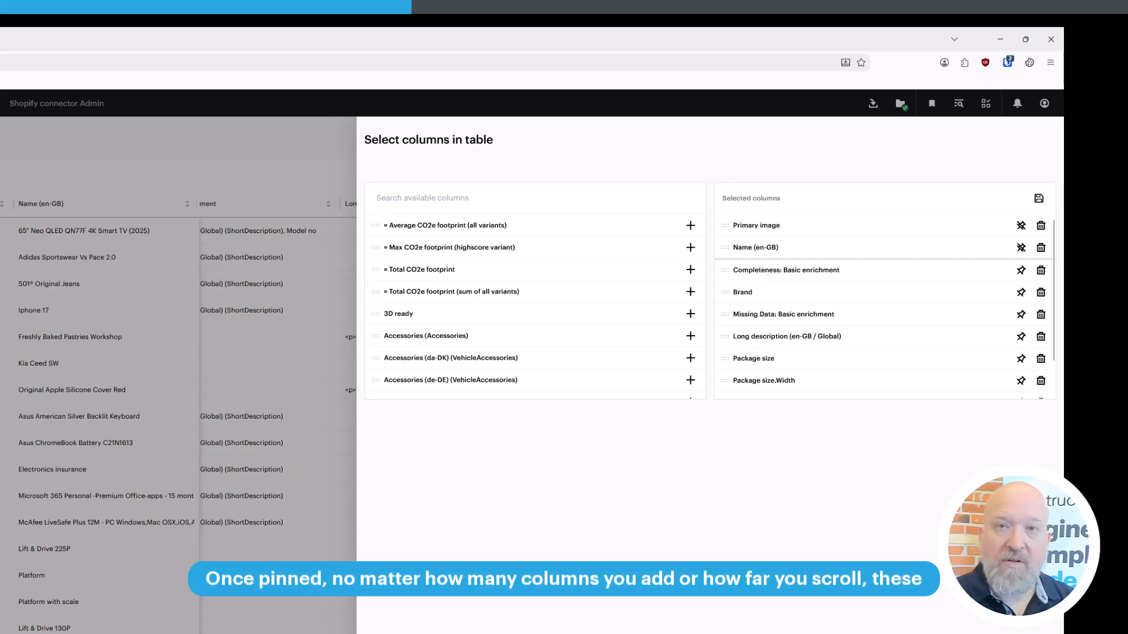
key(Escape)
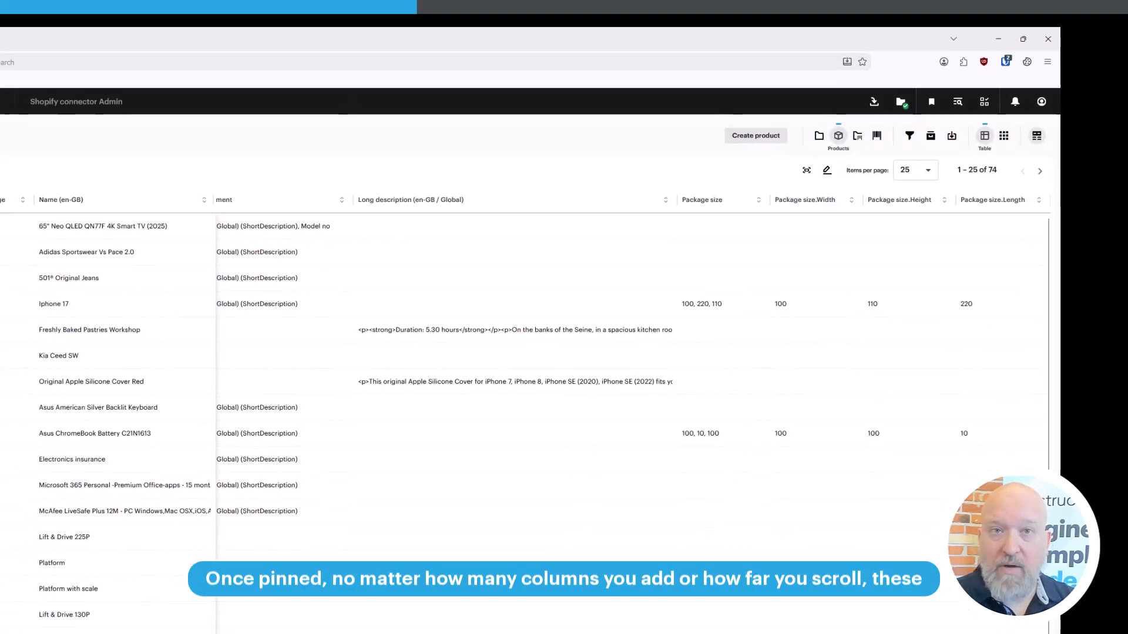
drag(705, 570, 508, 570)
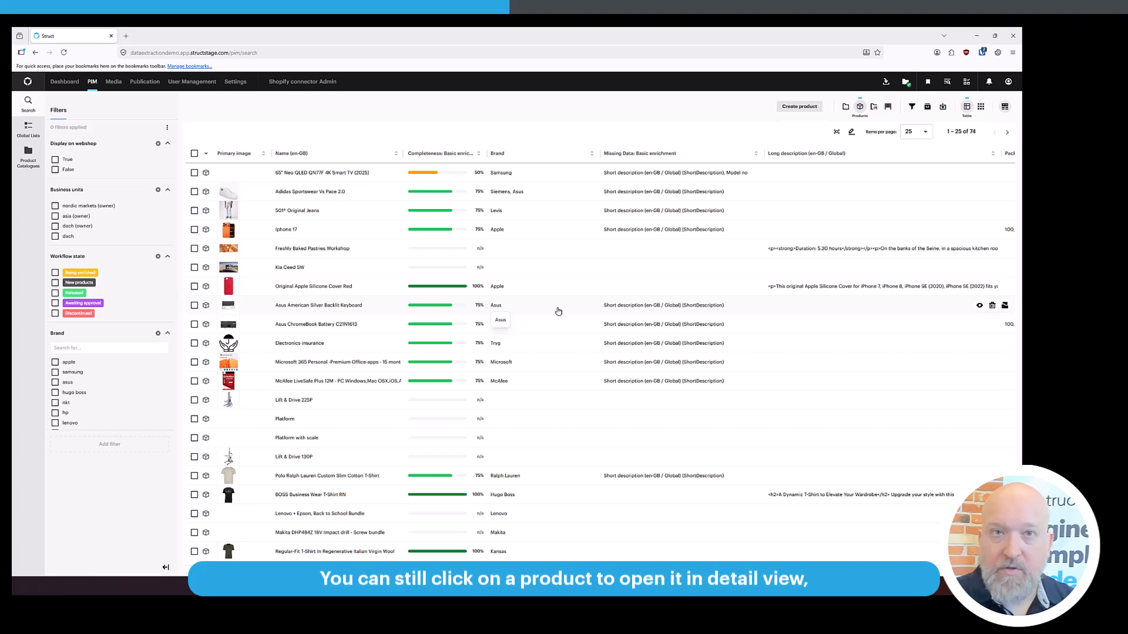
- View the Adidas Sportswear Vs Pace 2.0 product details in place and again in a new browser tab, returning to the search results each time
click(339, 196)
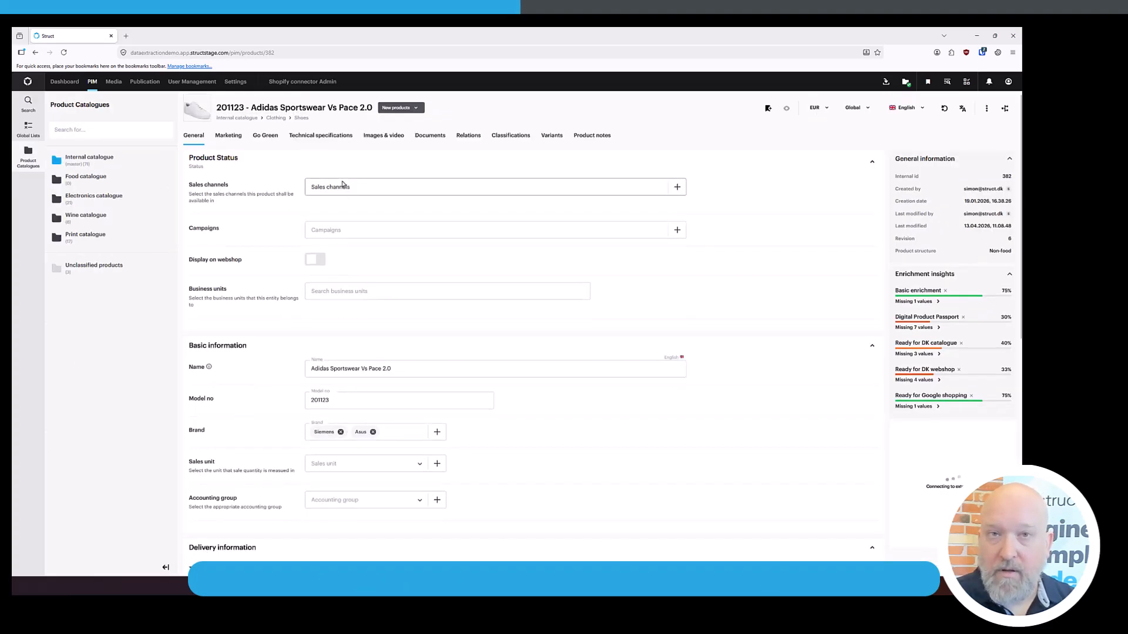
click(27, 103)
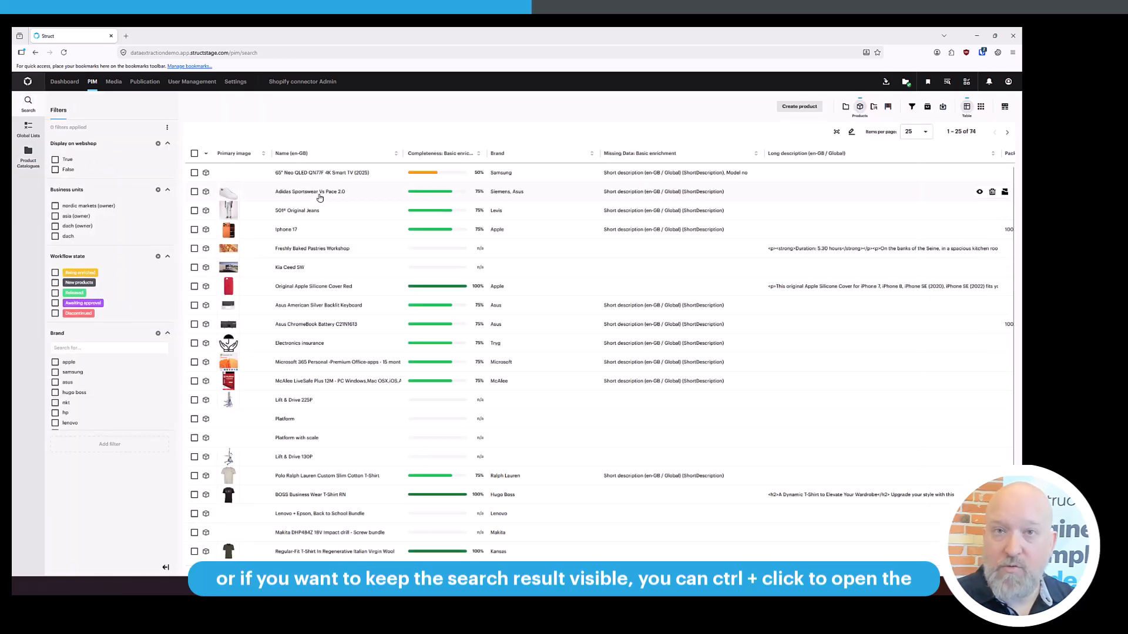
ctrl+click(321, 192)
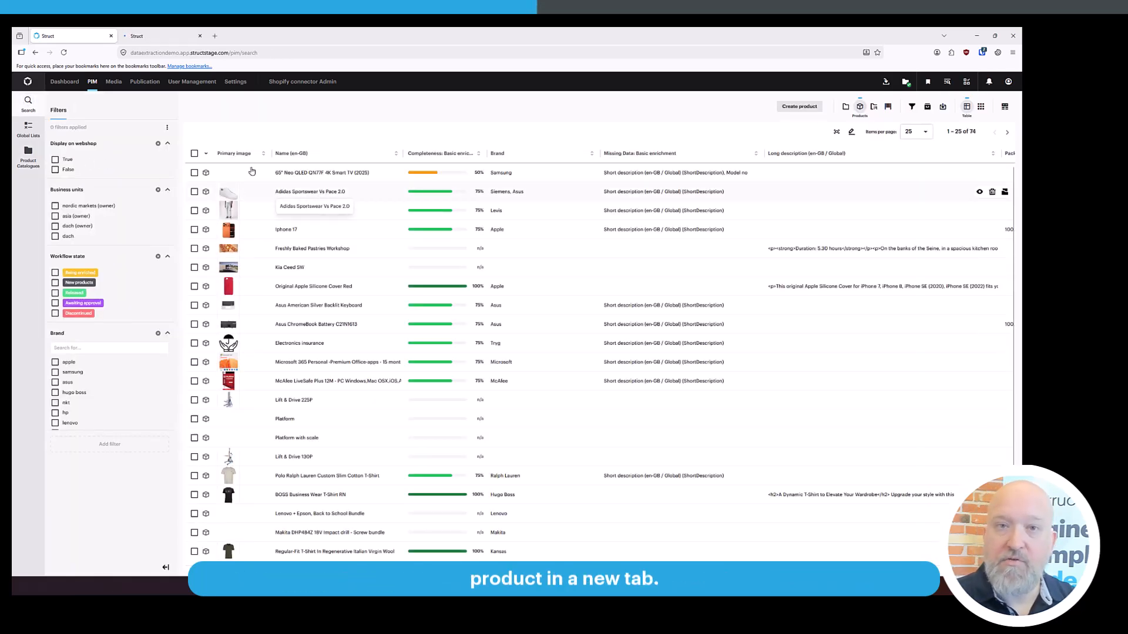
click(155, 36)
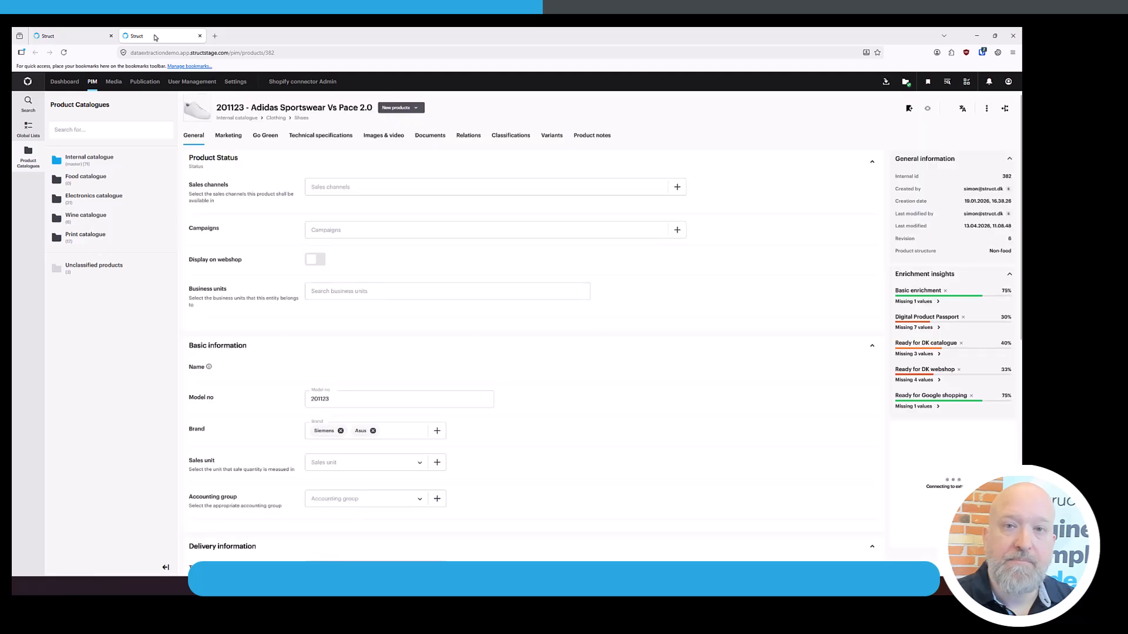
click(81, 41)
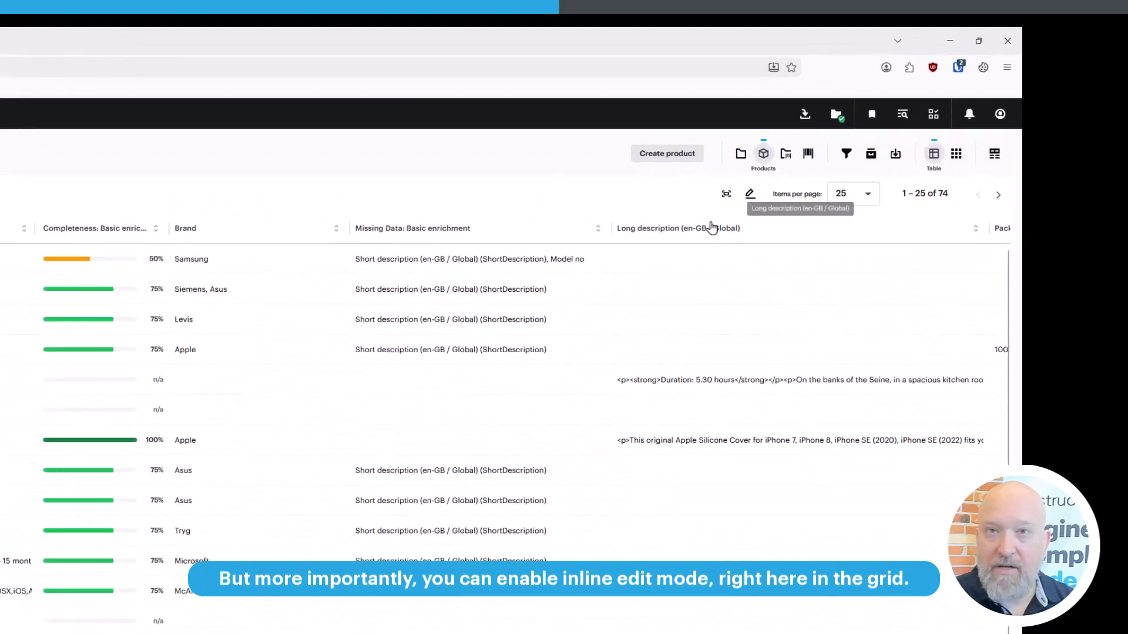
- Enable inline editing and add Bosch and Siemens to the Brand field of Adidas Sportswear Vs Pace 2.0
click(737, 203)
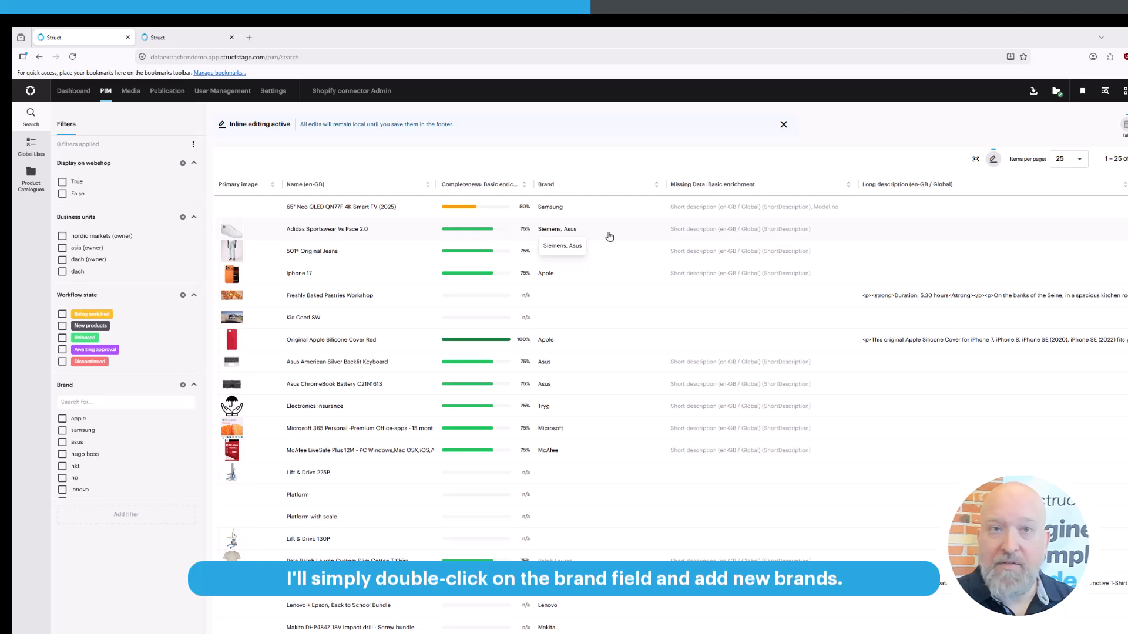
double_click(608, 234)
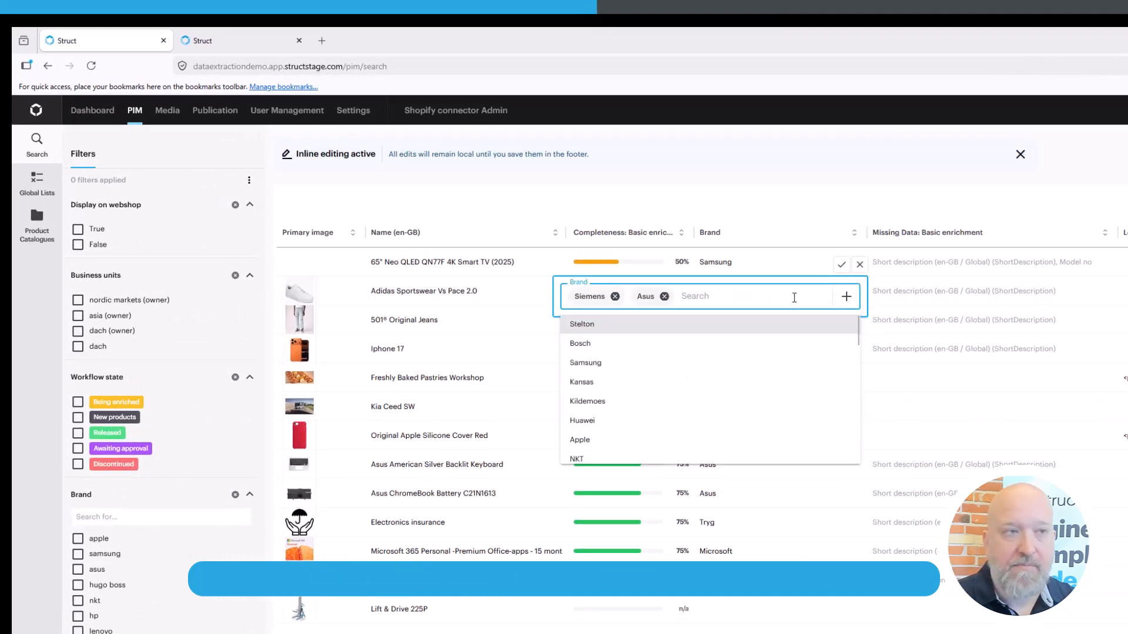
text(bos)
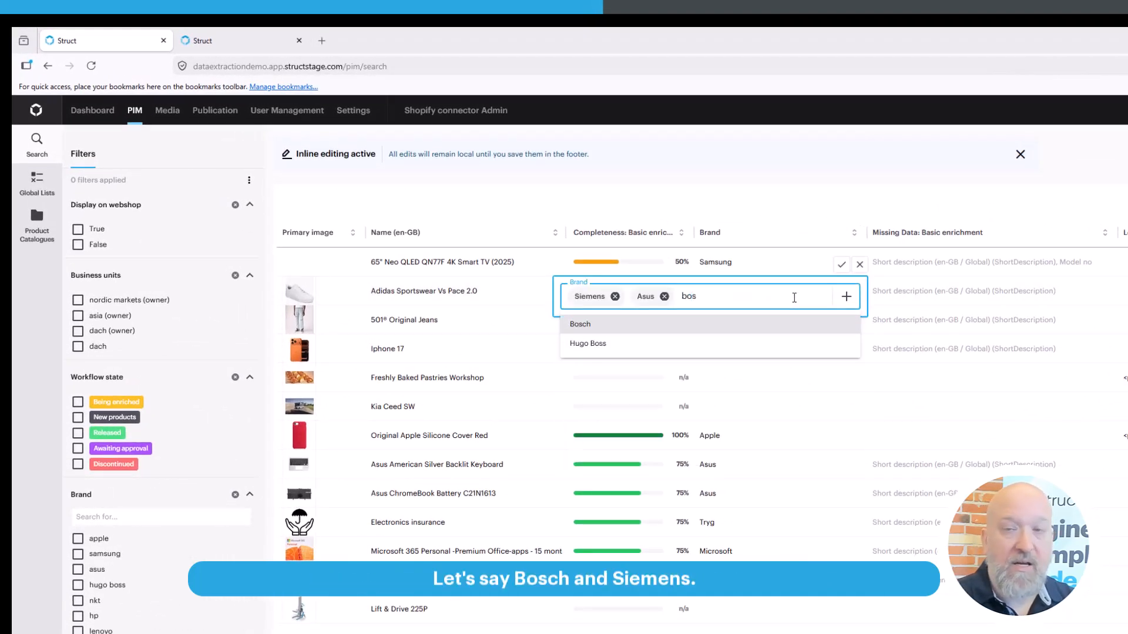
click(663, 329)
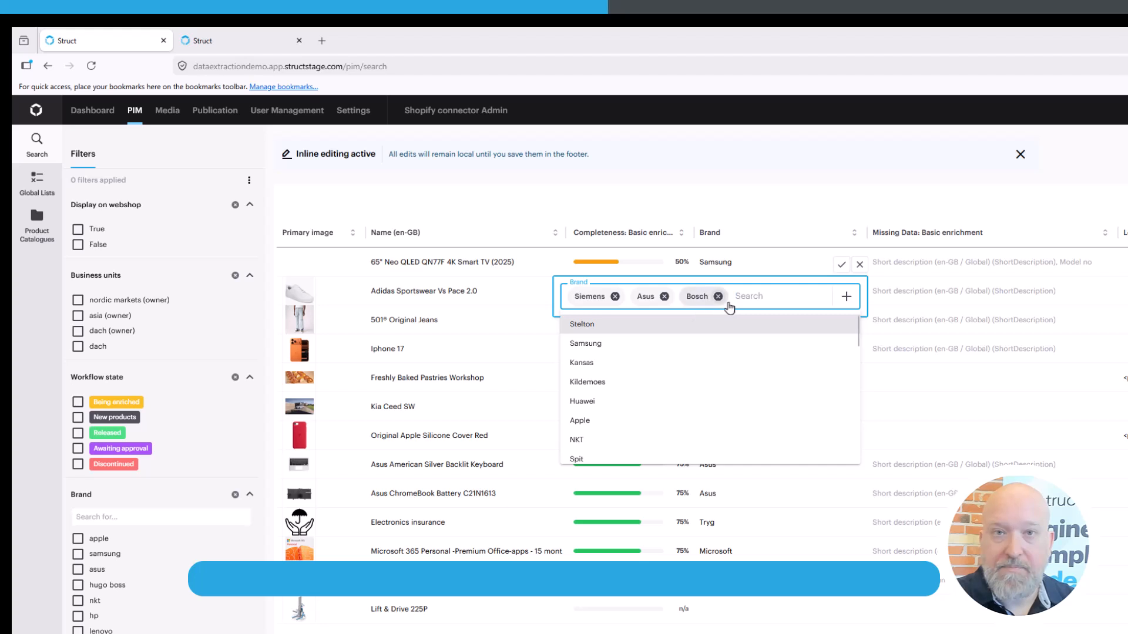
text(sie)
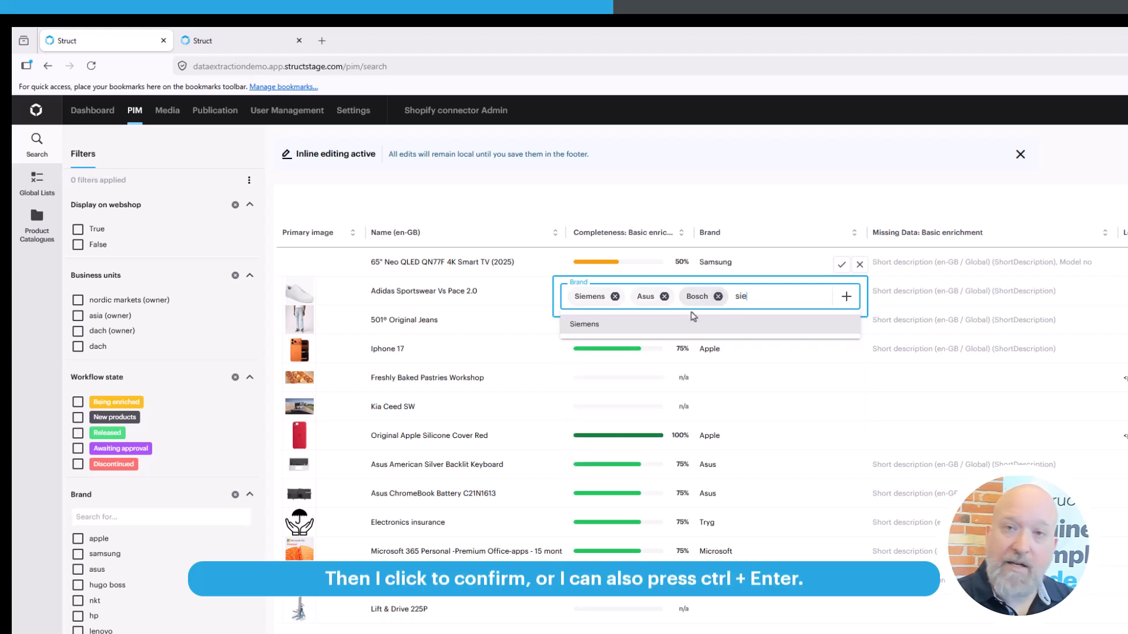
click(596, 330)
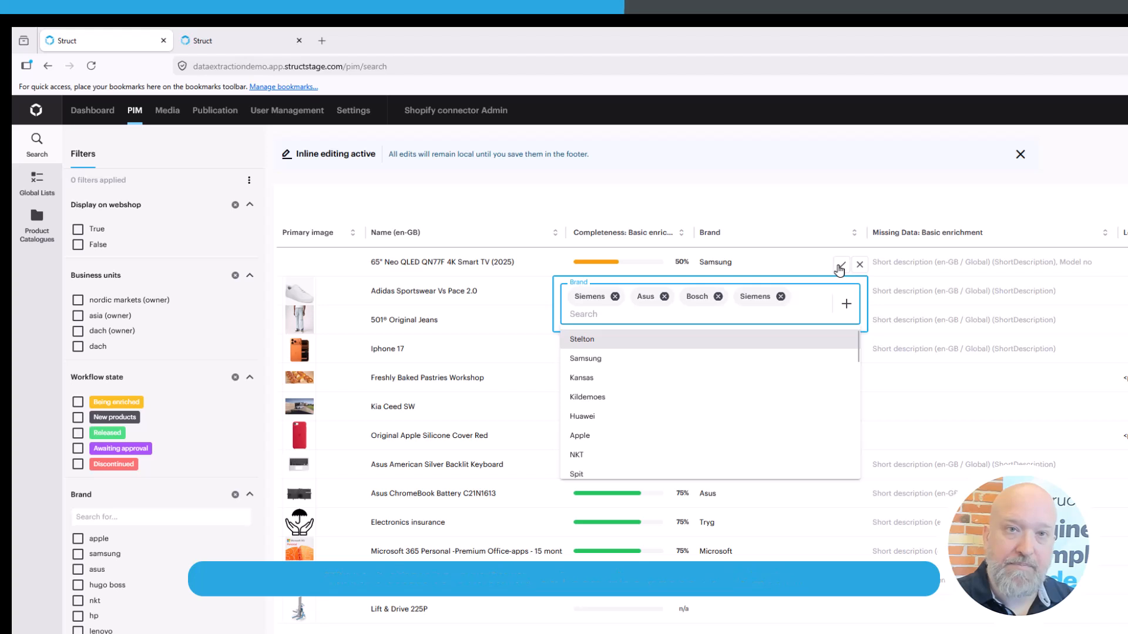
click(841, 266)
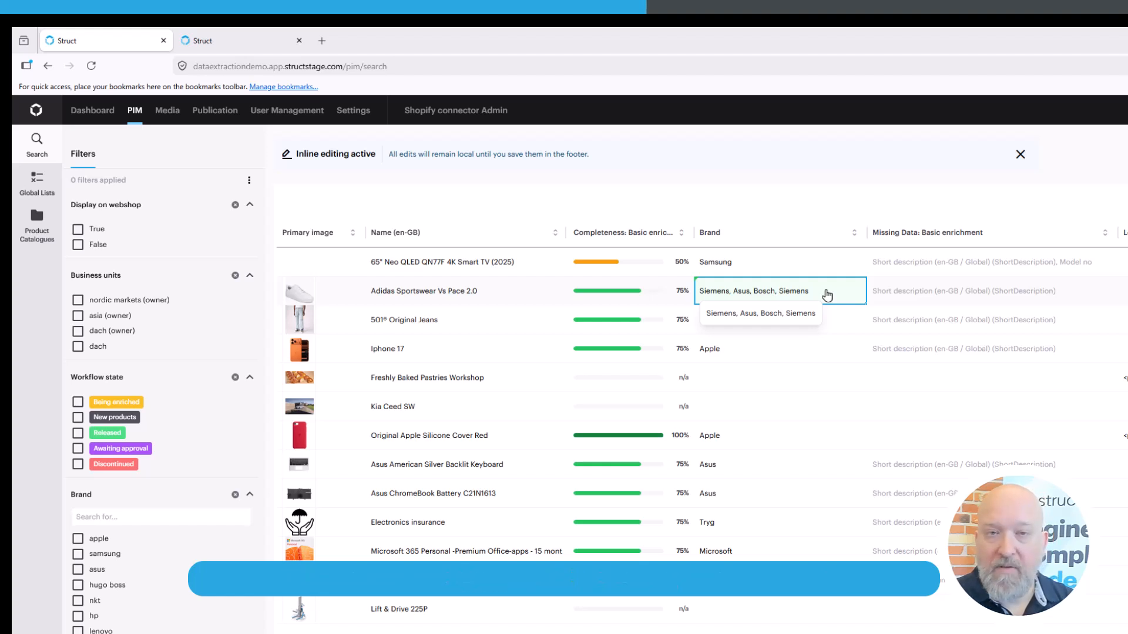
- Copy the Adidas Sportswear Vs Pace 2.0 Brand values to Iphone 17, Original Apple Silicone Cover Red and the rows from the Asus keyboard through McAfee LiveSafe
drag(836, 320, 821, 473)
text(Siemens, Asus, Bosch, Siemens)
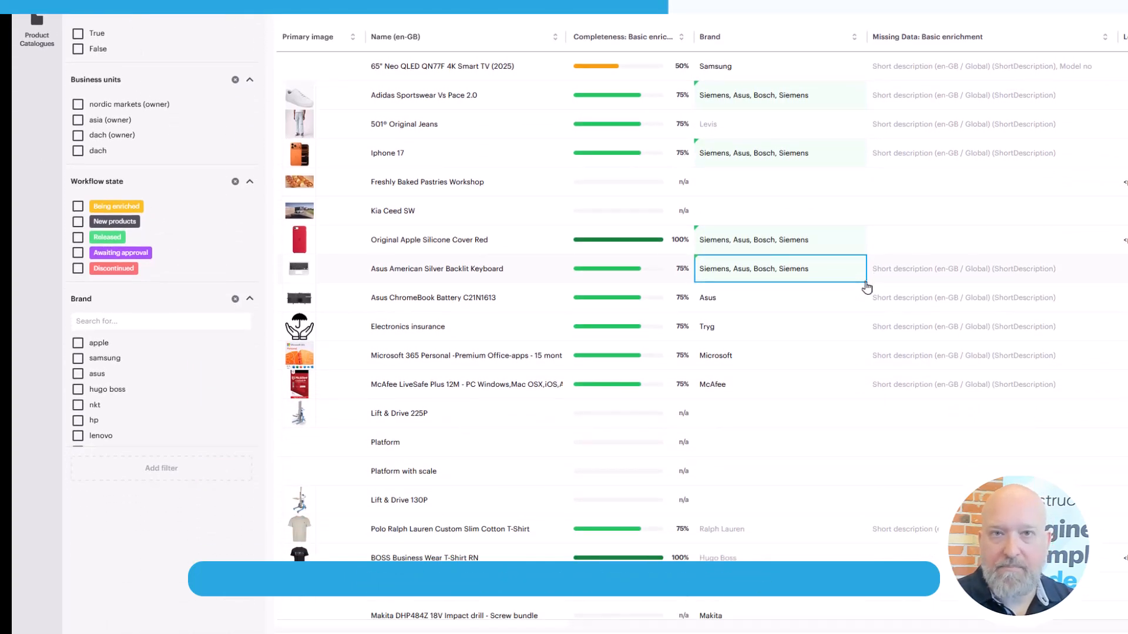
drag(867, 287, 860, 397)
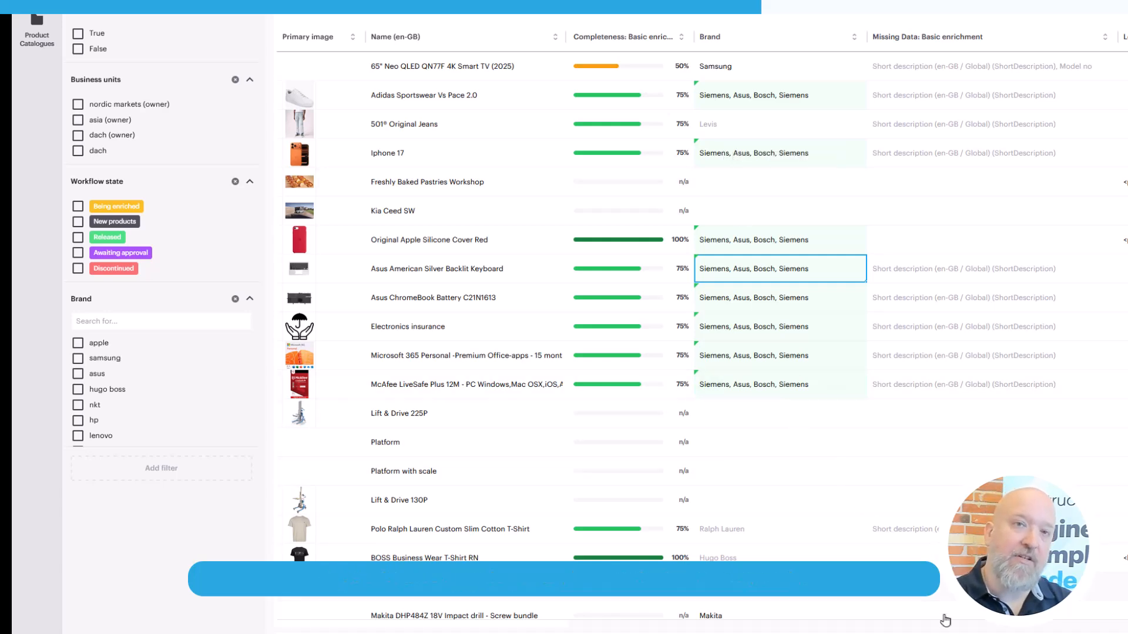
- Preview the formatted Long description (en-GB / Global) of Freshly Baked Pastries Workshop, open it in the rich text editor and close it without changes
scroll(997, 626, right, 10)
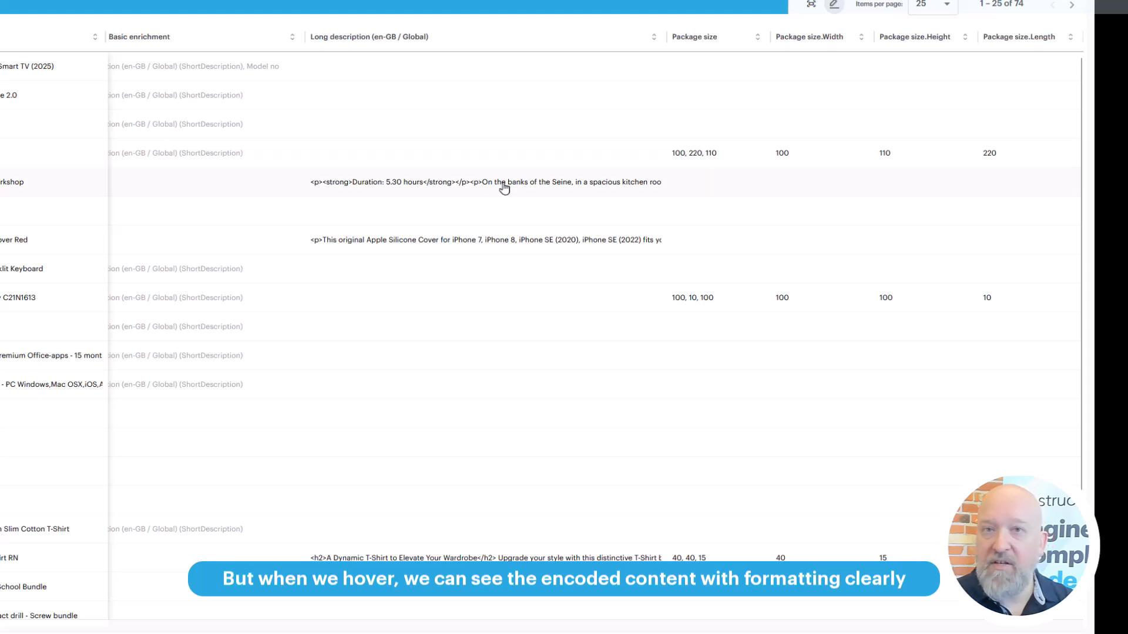
mouse_move(507, 188)
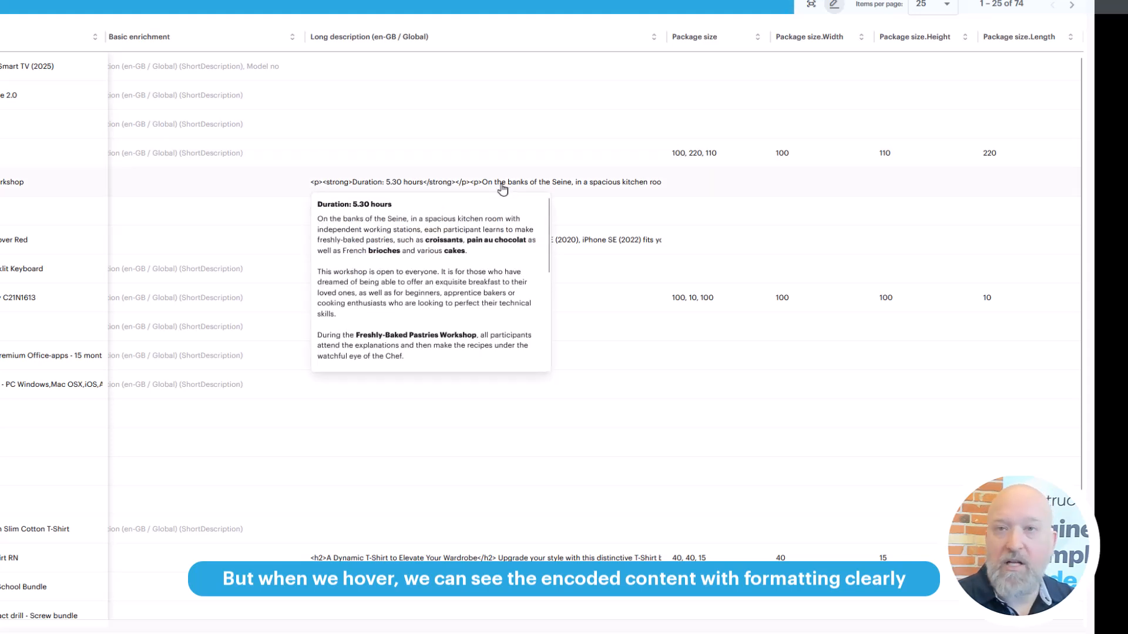
scroll(486, 257, down, 3)
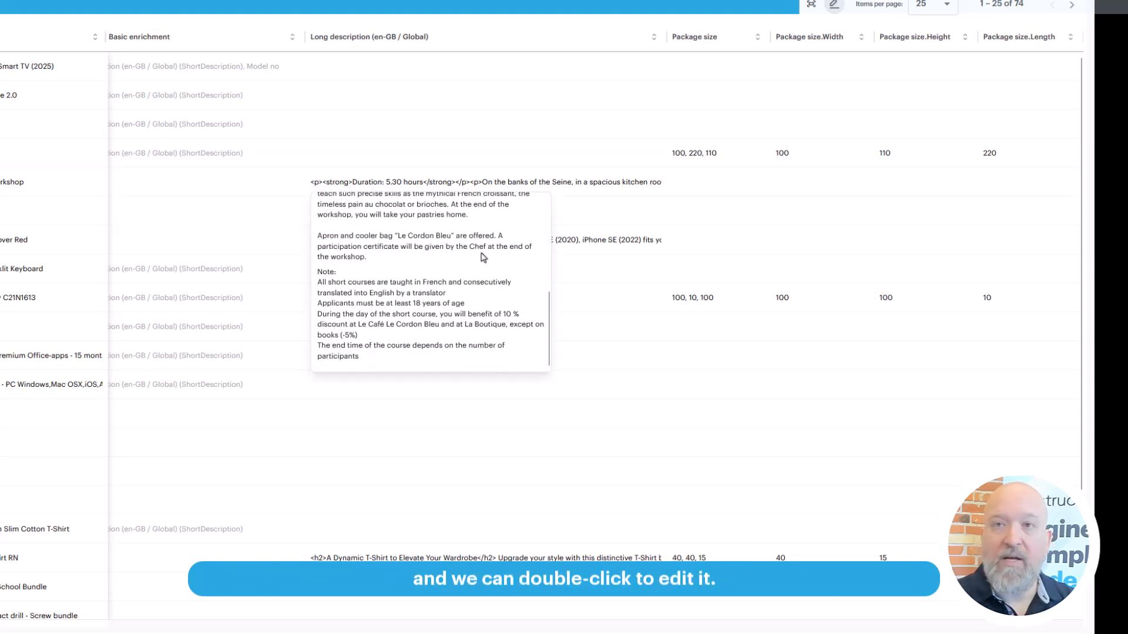
scroll(486, 256, up, 3)
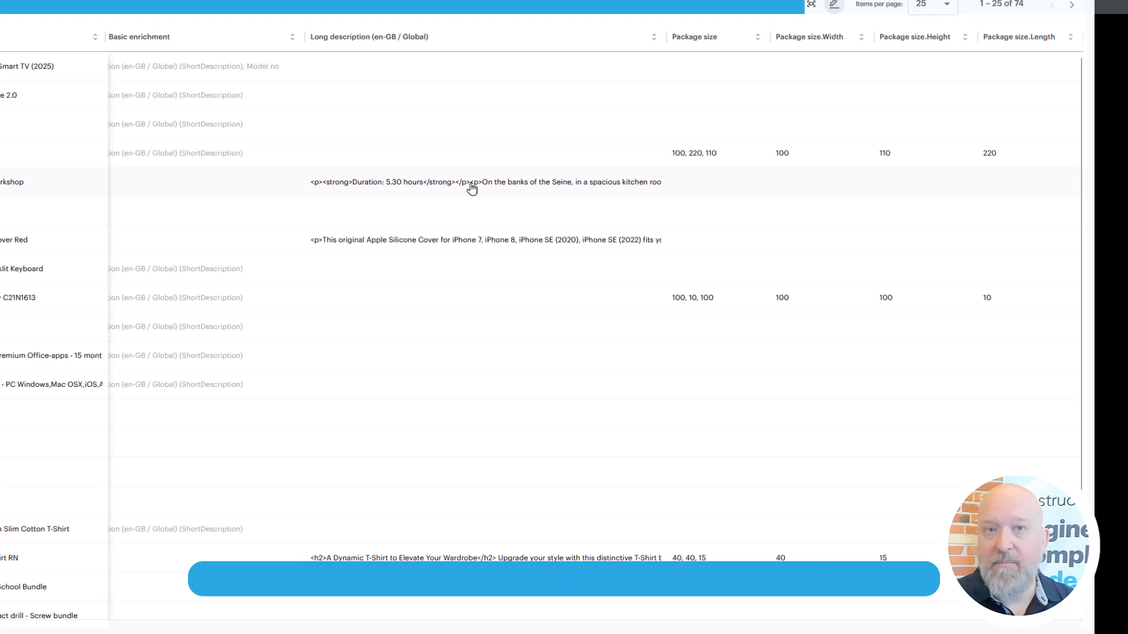
double_click(470, 185)
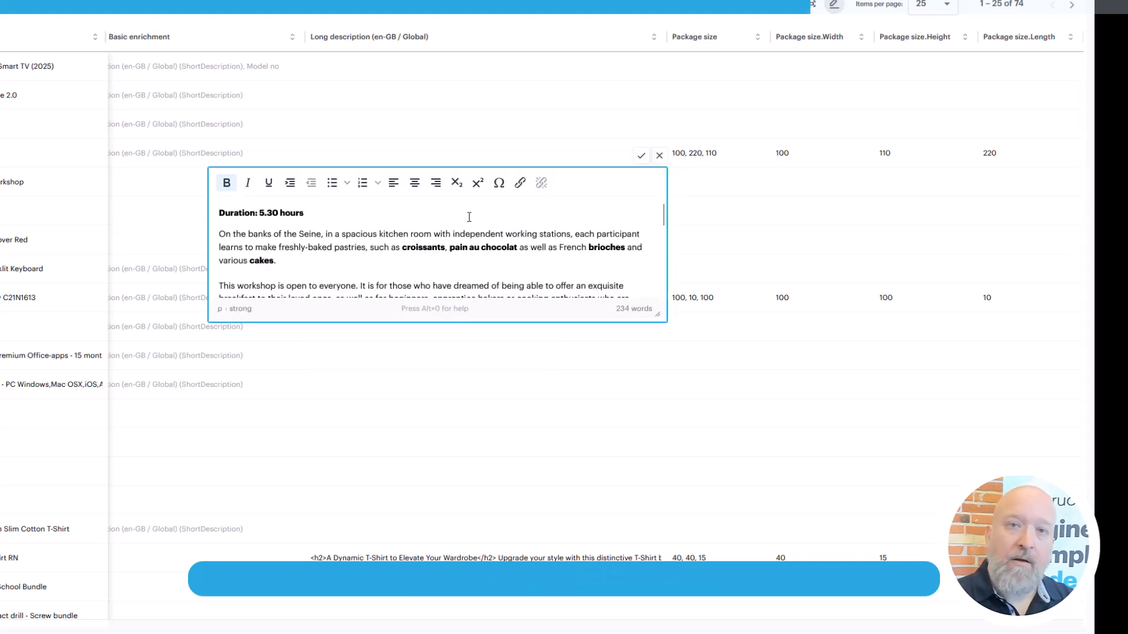
click(659, 157)
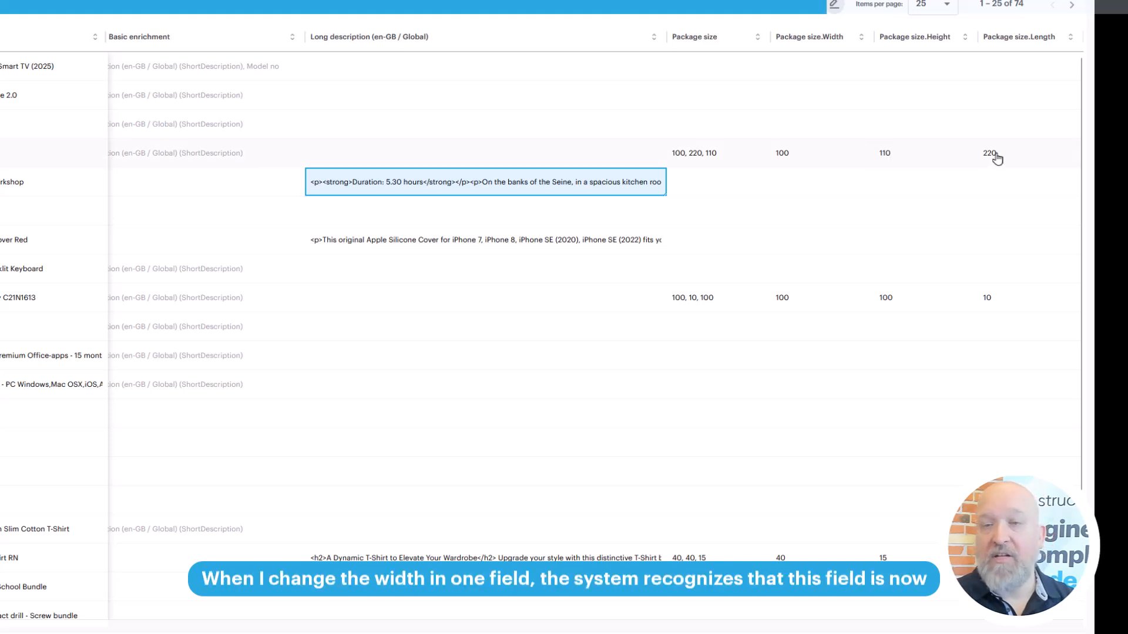
- Try to set the Package size.Width of Iphone 17 to 200 cm and save the inline edits
double_click(803, 156)
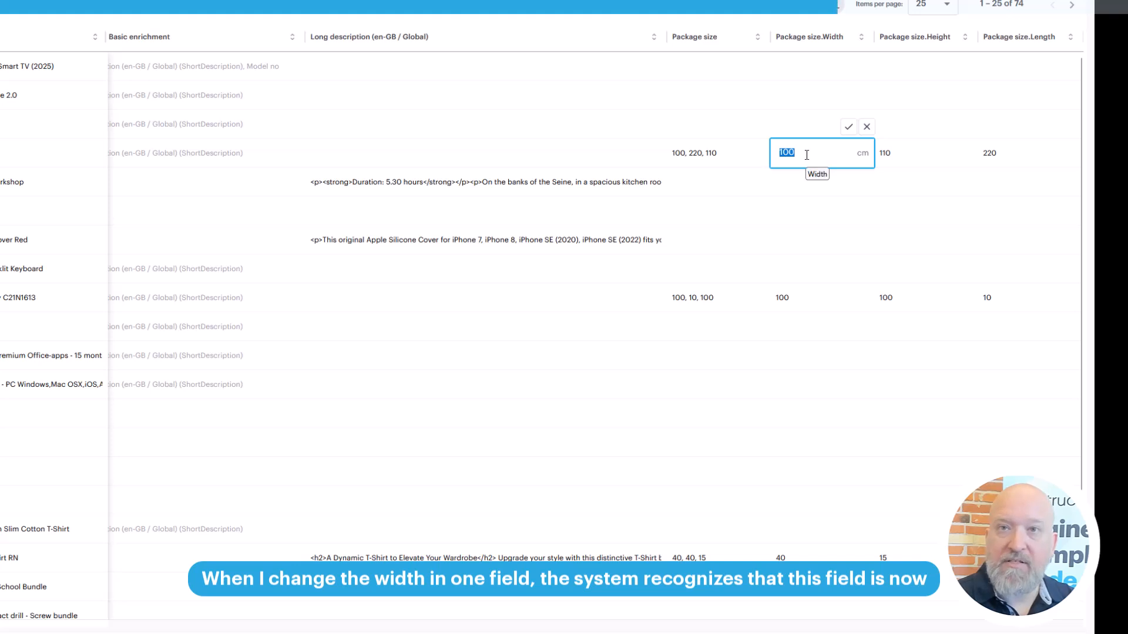
text(200)
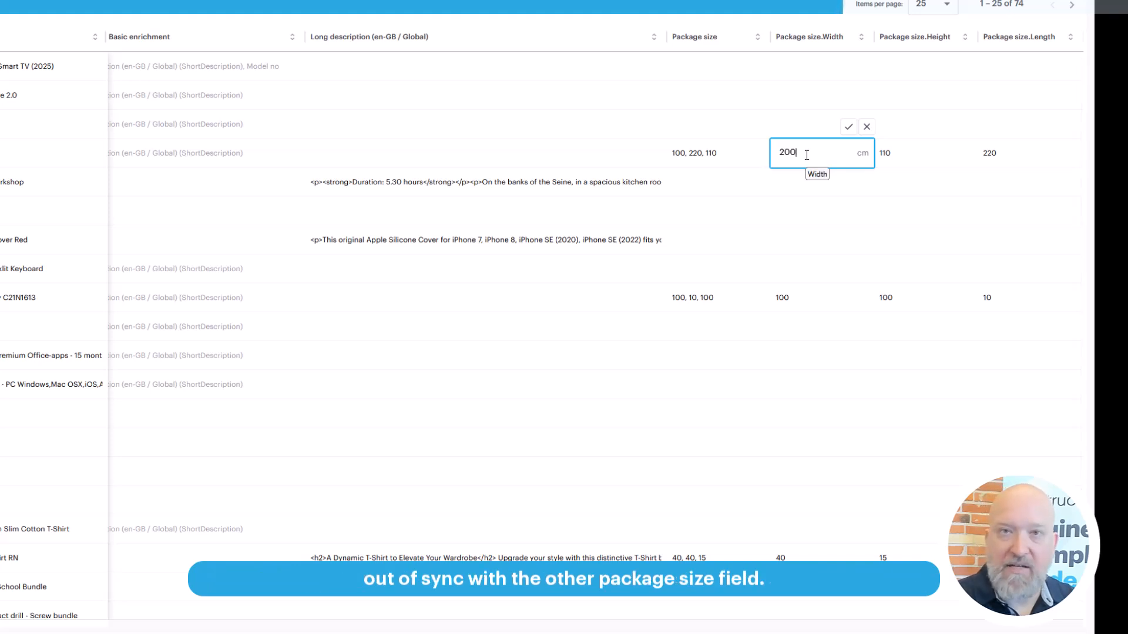
key(Return)
mouse_move(698, 154)
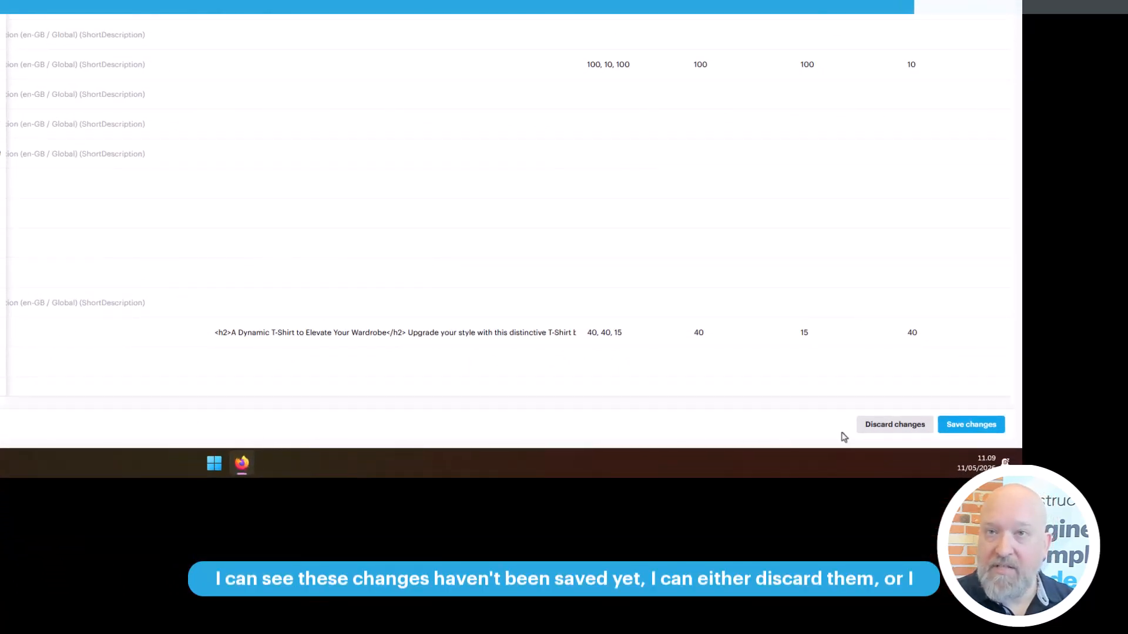
click(972, 426)
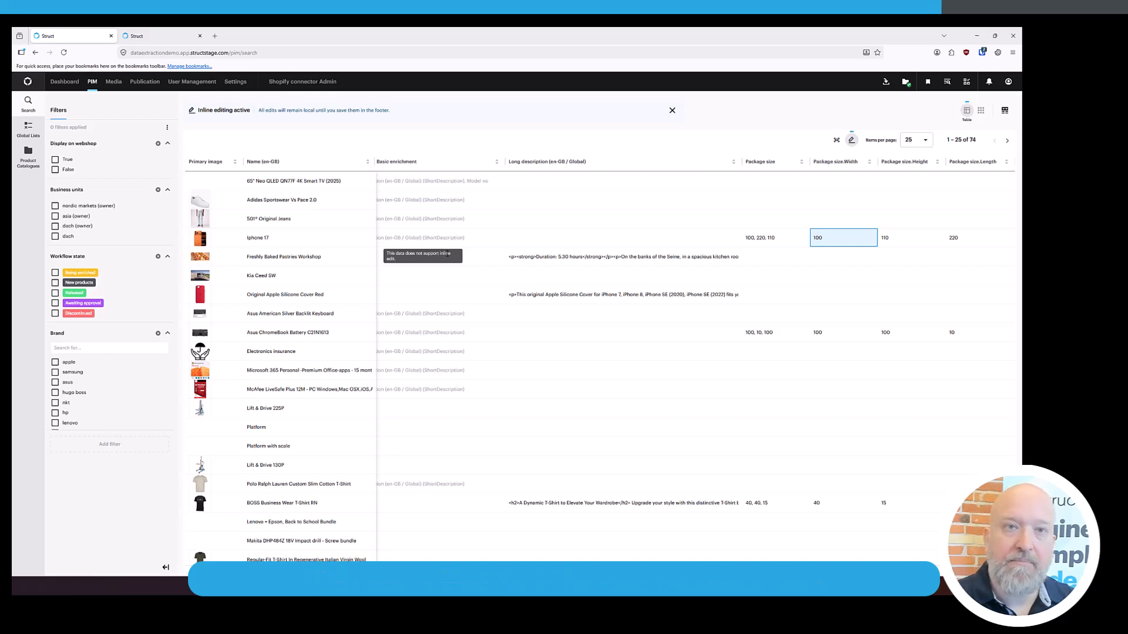
- Open the variants of BOSS Business Wear T-Shirt RN from Clothing > T-shirts in the Internal catalogue
click(28, 154)
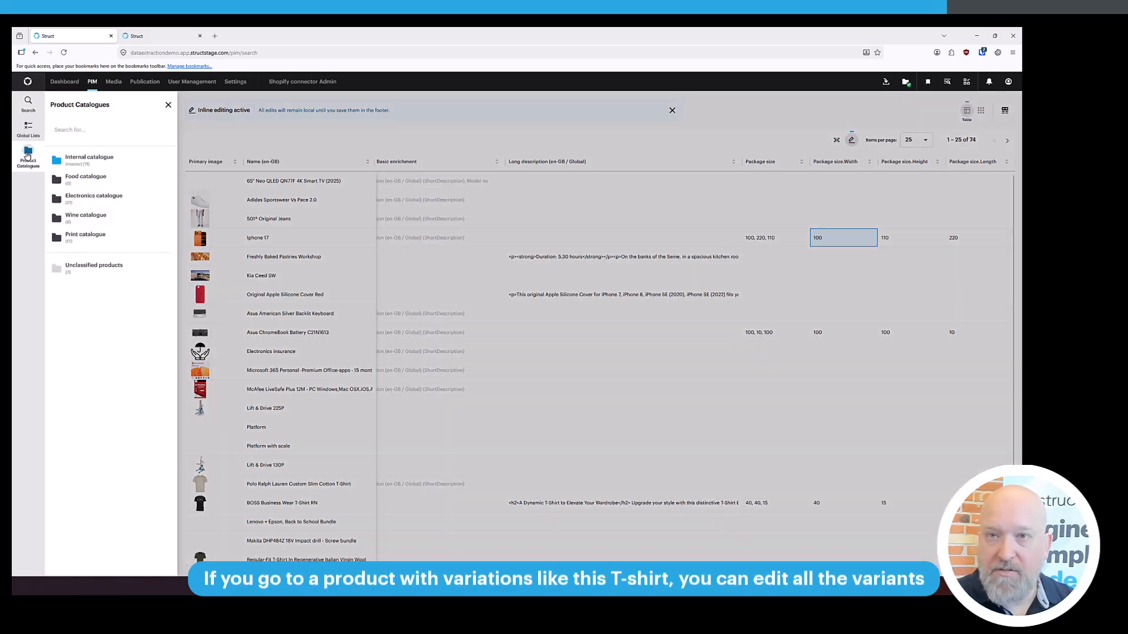
click(81, 161)
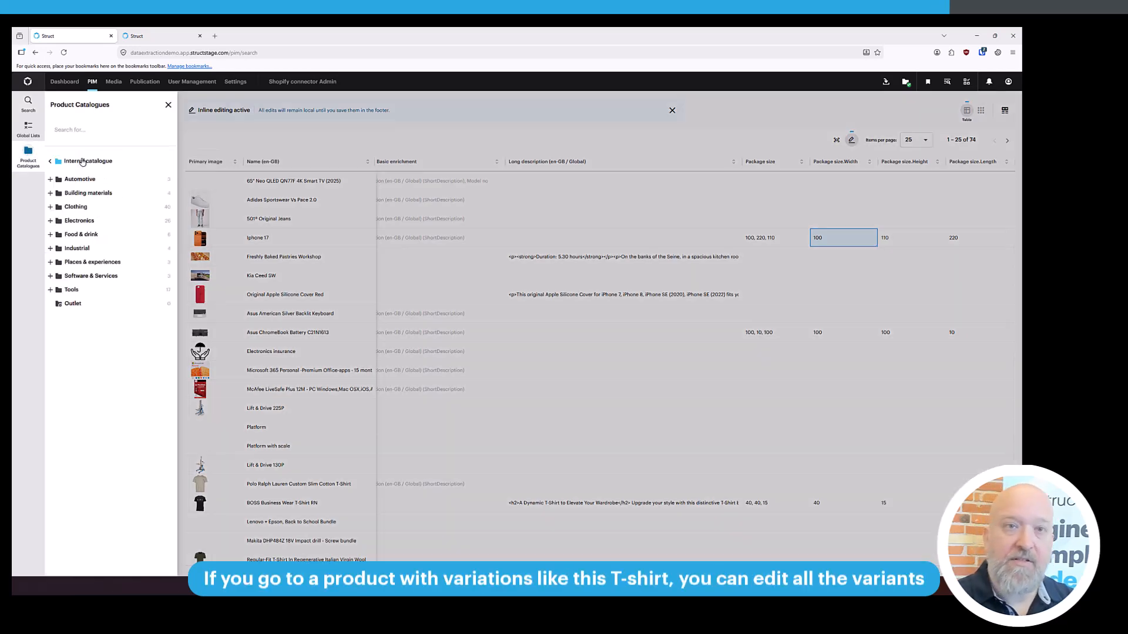
click(51, 207)
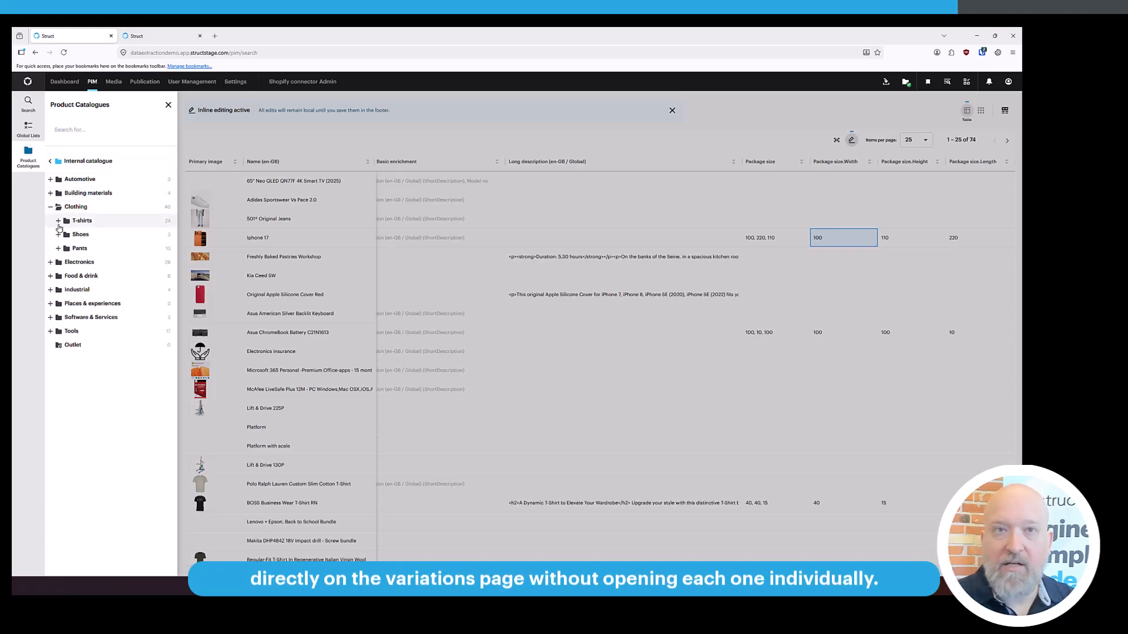
click(58, 221)
click(111, 248)
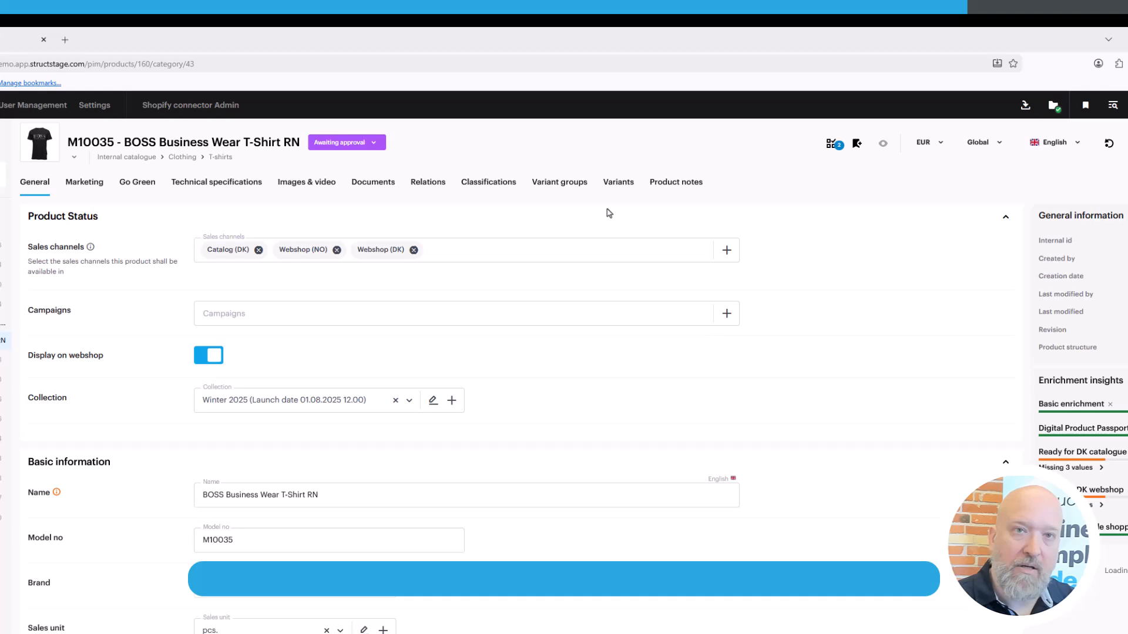
click(618, 184)
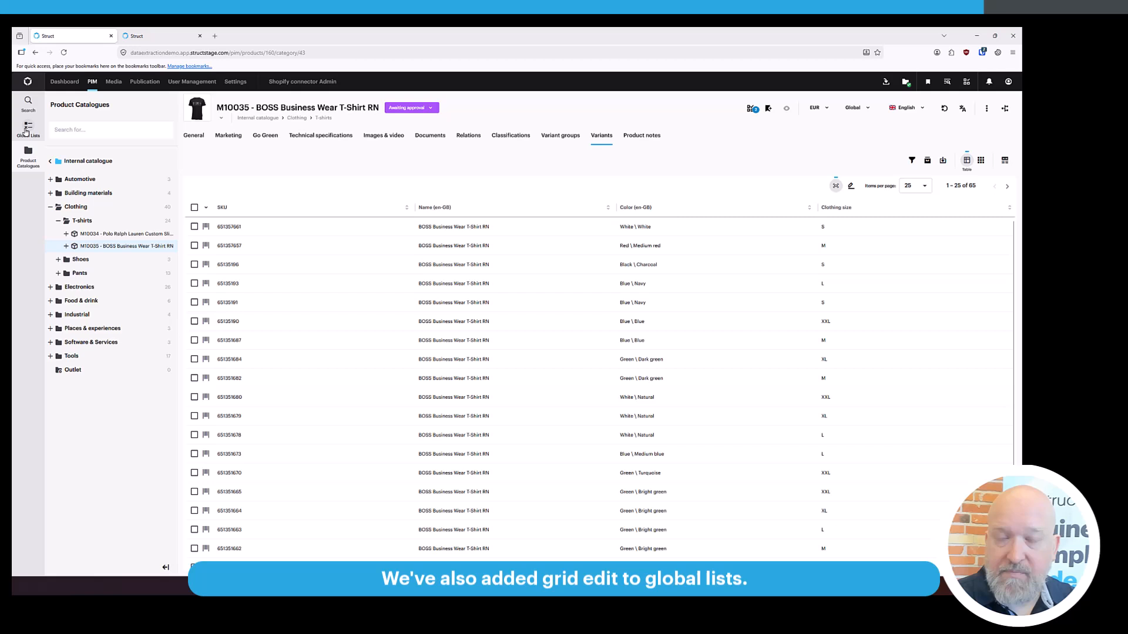
- Search the global lists for "color" and view the General > Color list, then return to the dashboard
click(26, 131)
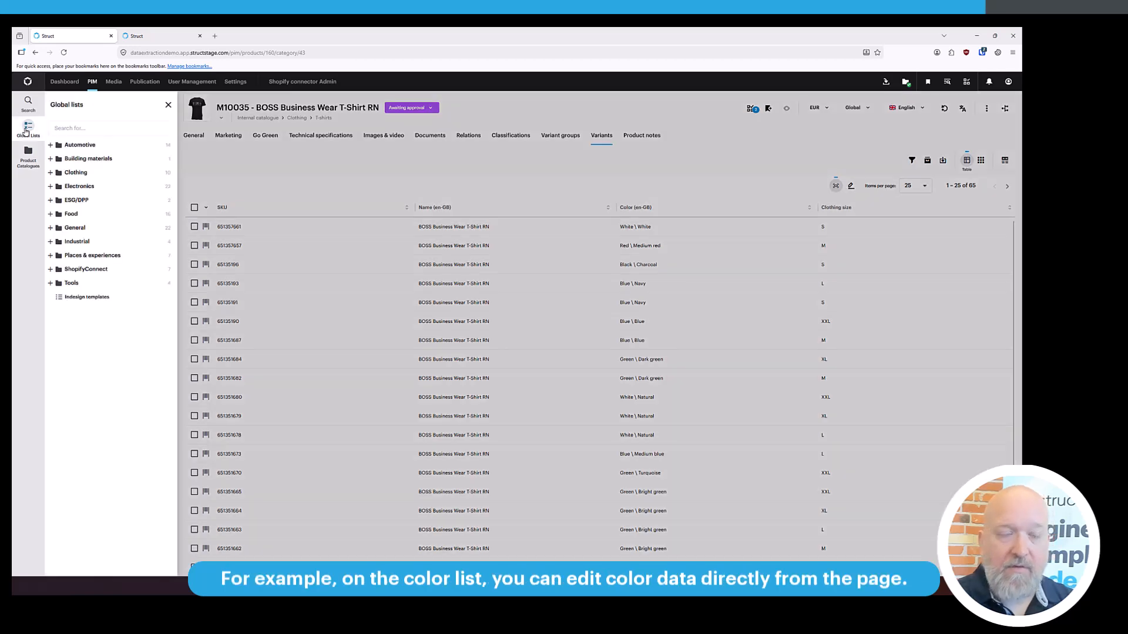
text(color)
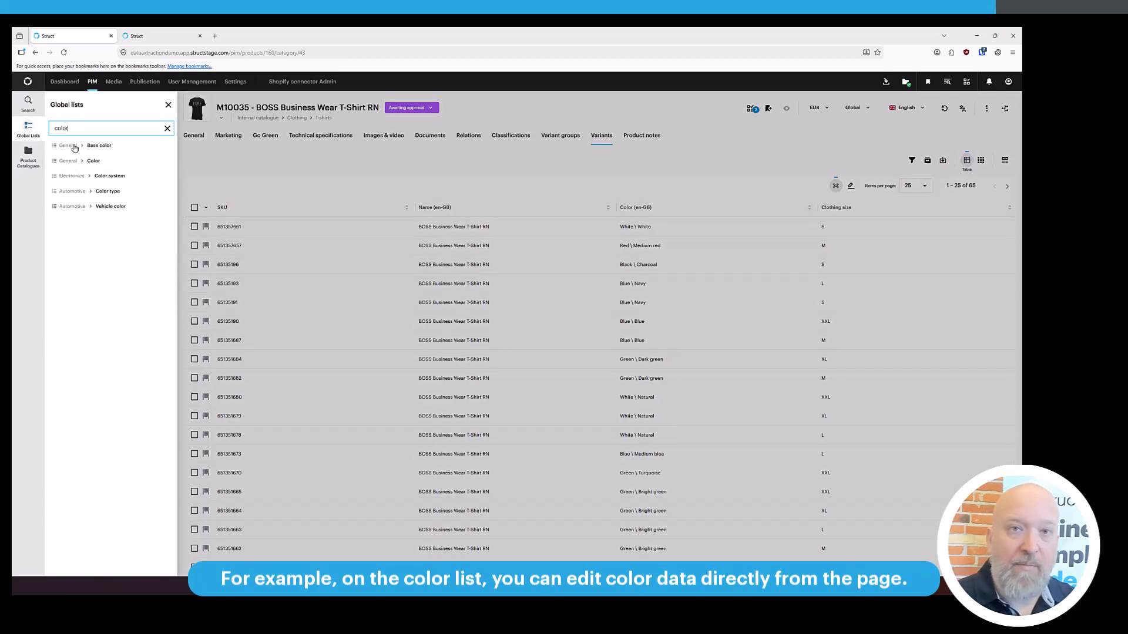
click(93, 161)
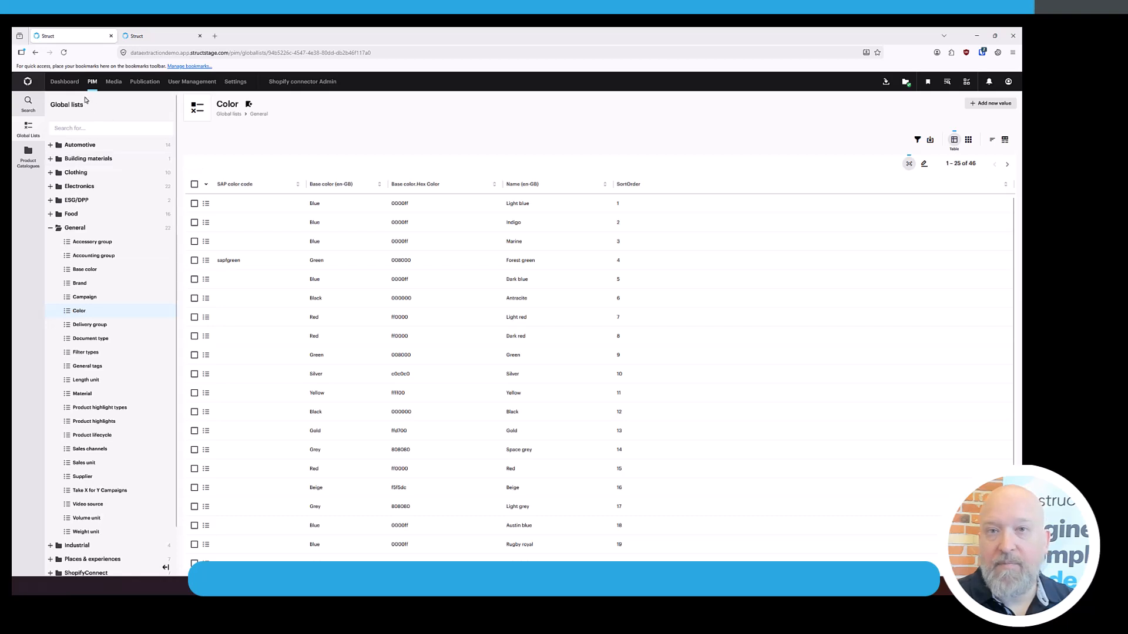
click(69, 83)
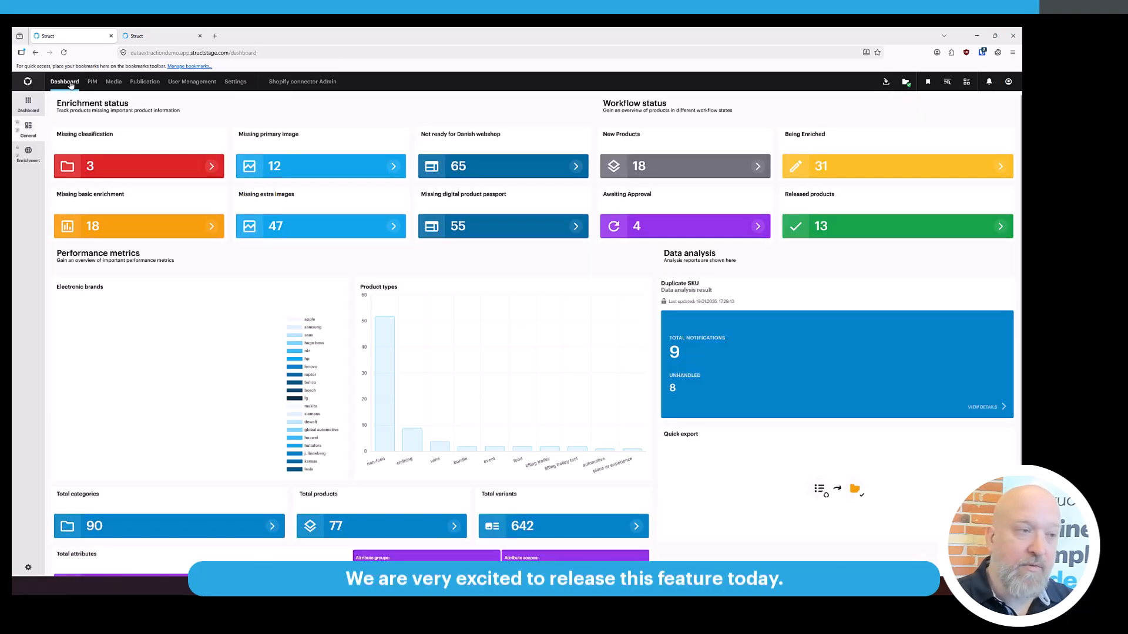